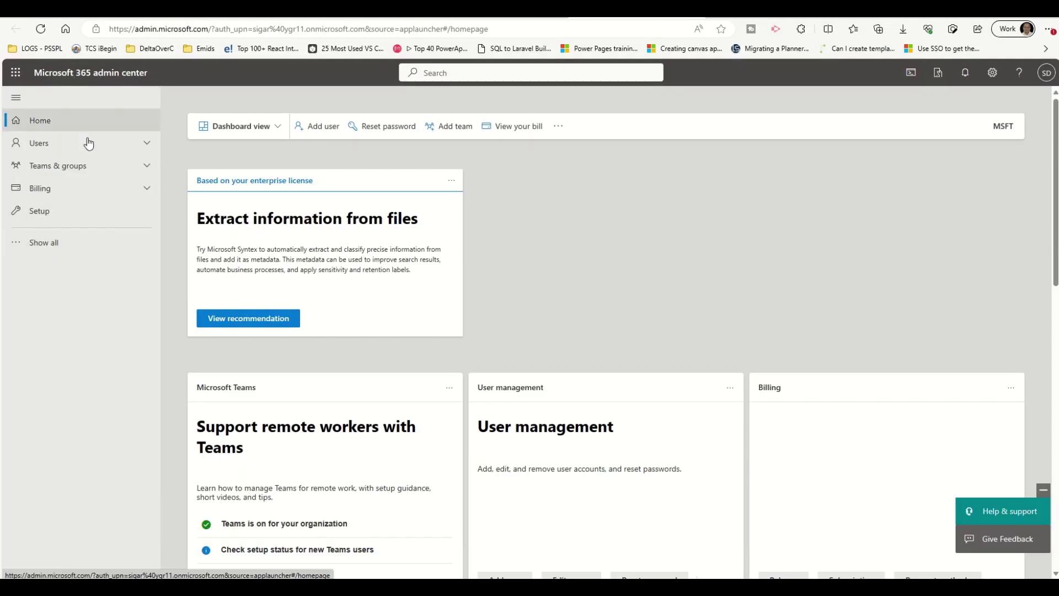
Show all navigation sections and open the SharePoint admin center under Admin centers.
{"action": "left_click", "coordinate": [39, 242]}
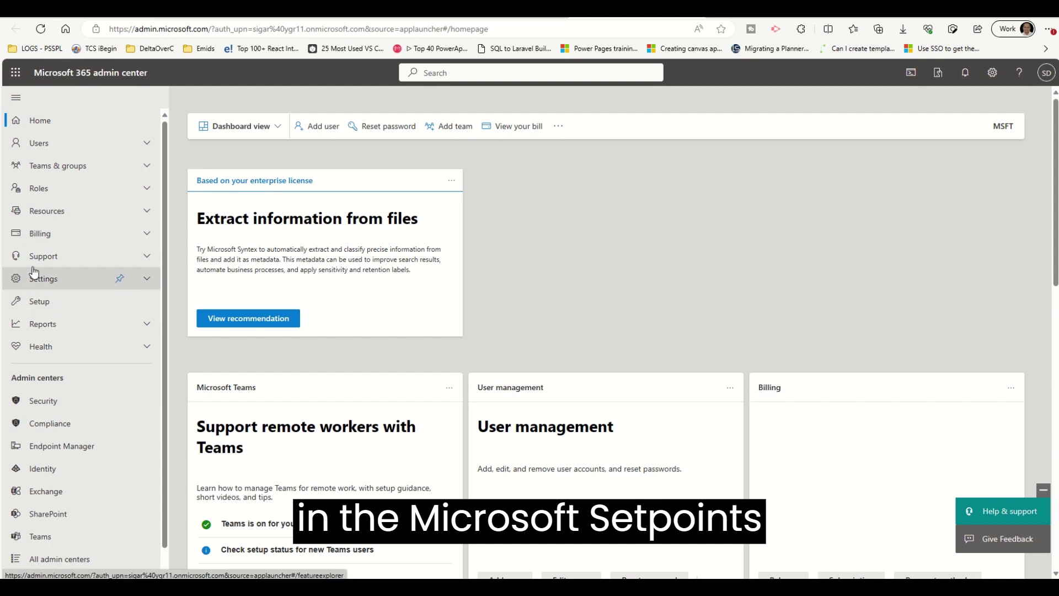
{"action": "left_click", "coordinate": [39, 514]}
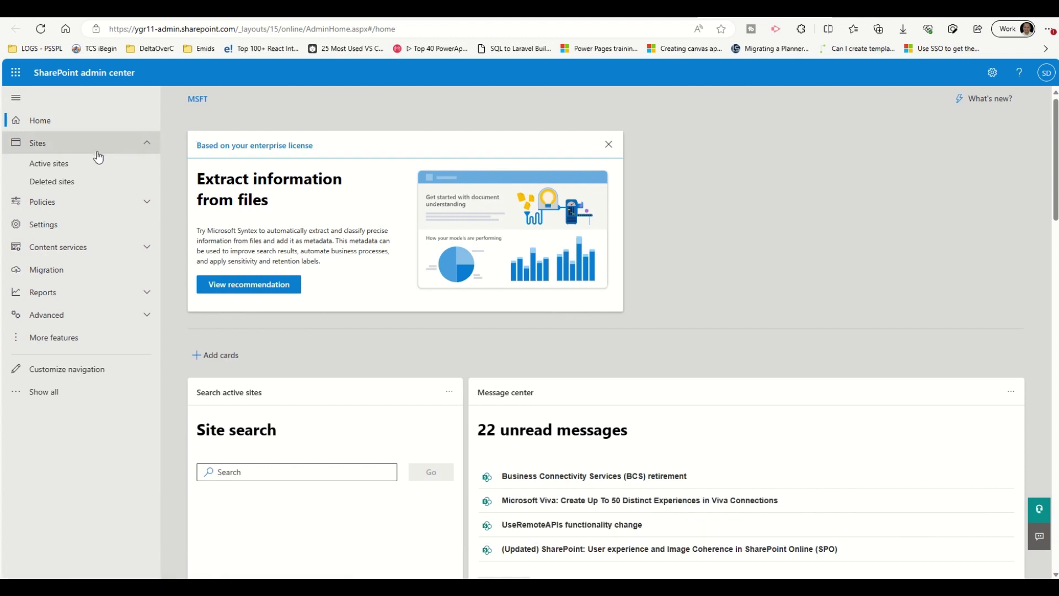
Go to Active sites and start creating a new site.
{"action": "left_click", "coordinate": [44, 166]}
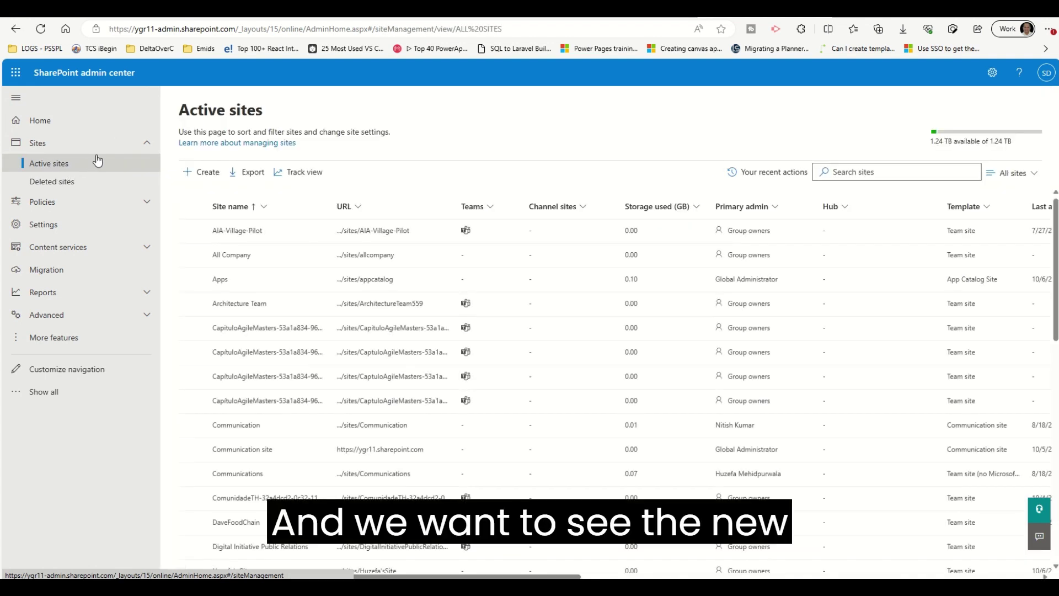
{"action": "left_click", "coordinate": [197, 174]}
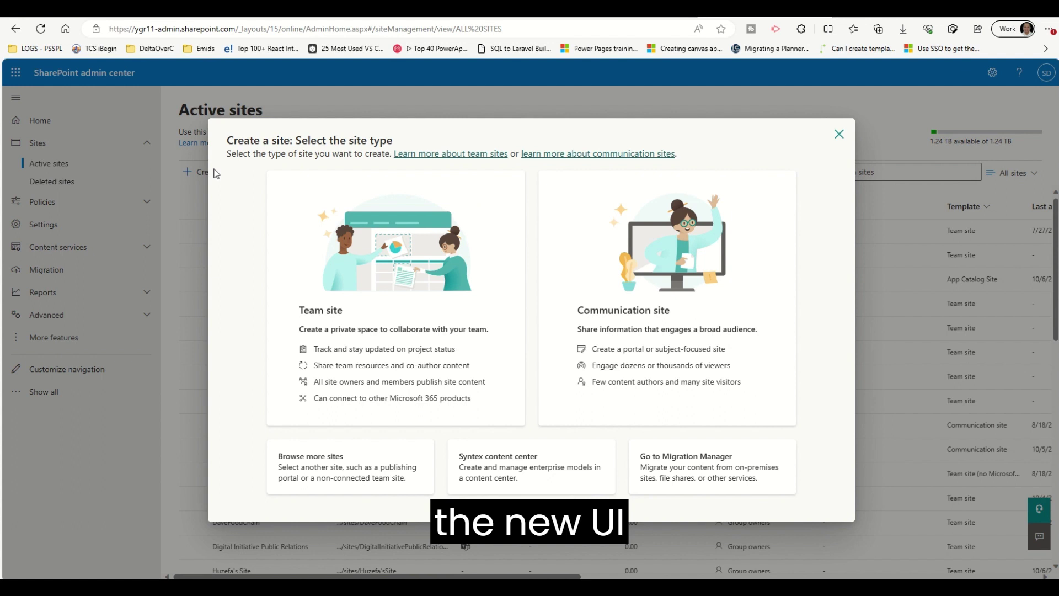
{"action": "left_click_drag", "start_coordinate": [297, 141], "coordinate": [393, 141]}
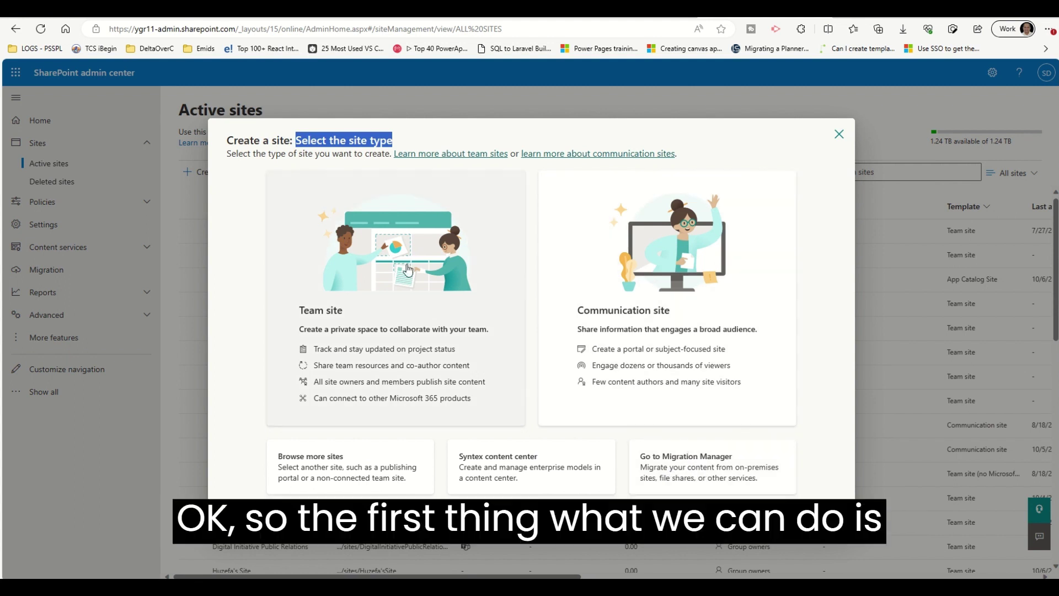
Choose Team site, preview the Standard team template, then go back to the gallery.
{"action": "left_click", "coordinate": [402, 270]}
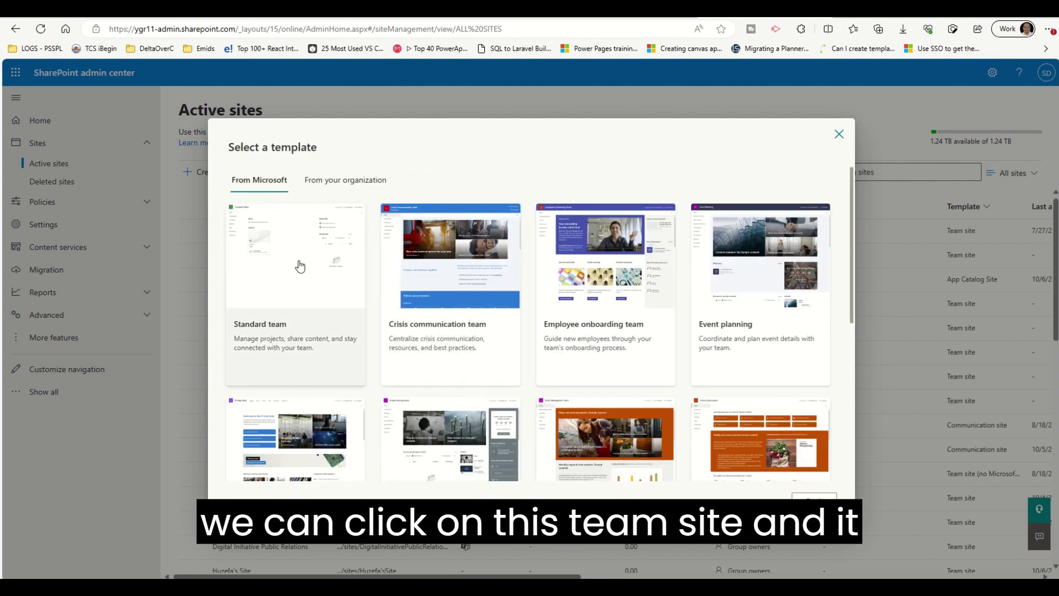
{"action": "left_click", "coordinate": [286, 294]}
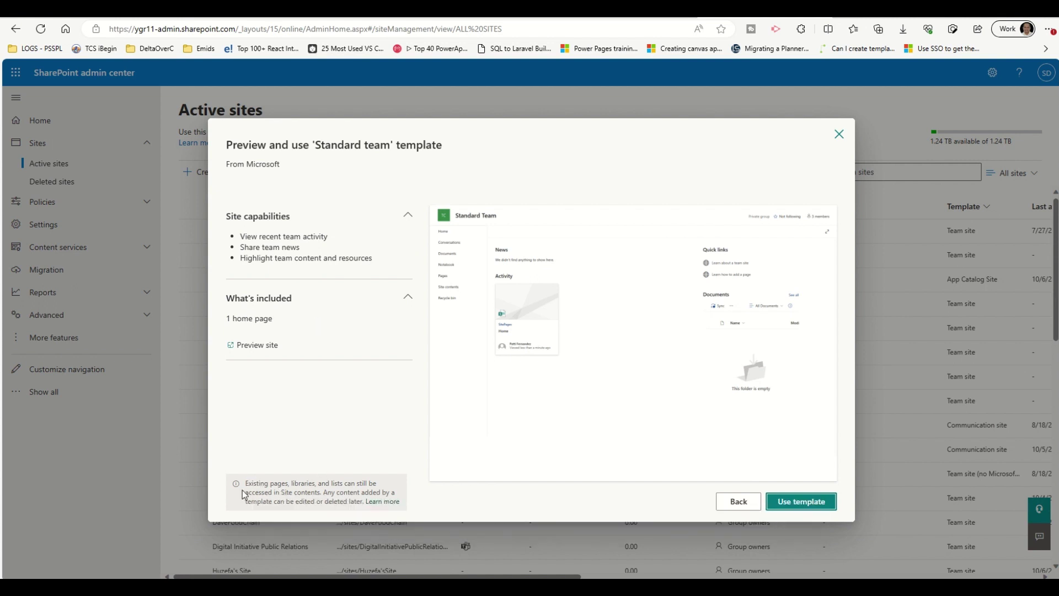
{"action": "left_click_drag", "start_coordinate": [244, 486], "coordinate": [397, 493]}
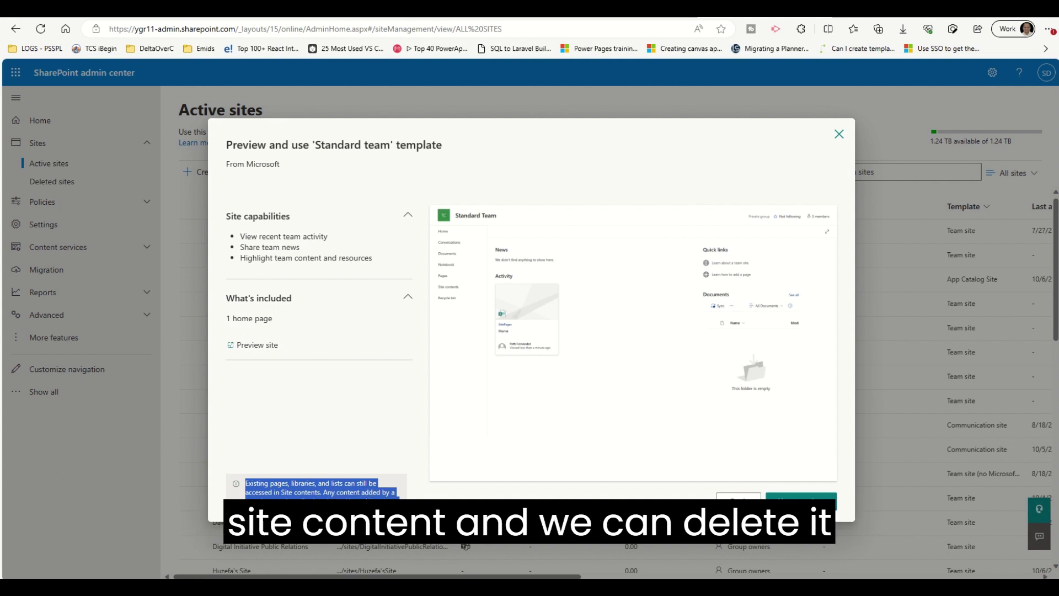
{"action": "left_click_drag", "start_coordinate": [324, 498], "coordinate": [347, 498]}
{"action": "left_click", "coordinate": [324, 397]}
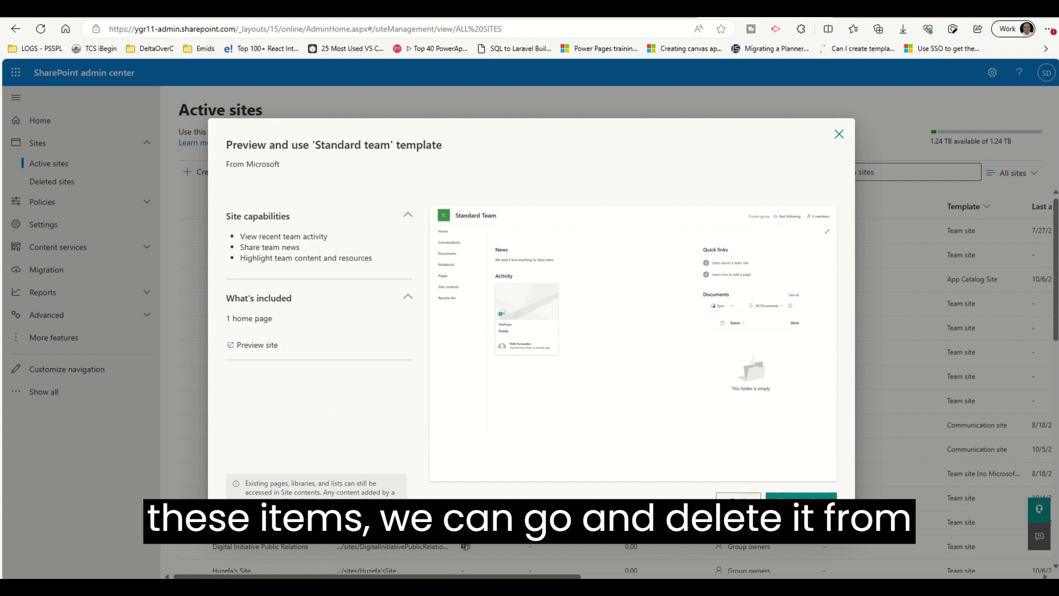
{"action": "left_click", "coordinate": [737, 495]}
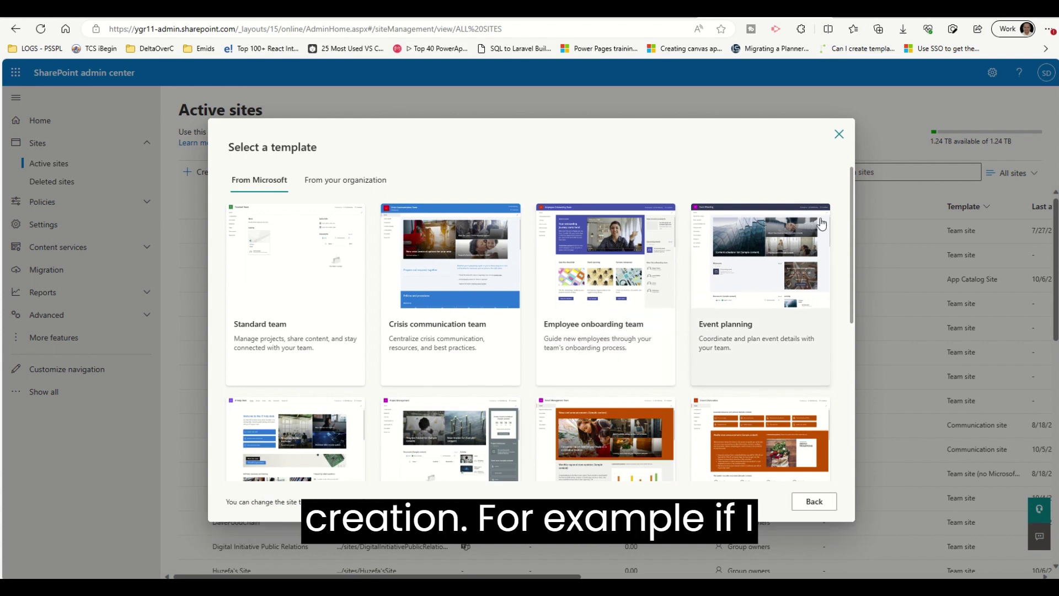
Review the Training design team template's four site capabilities and use that template.
{"action": "left_click_drag", "start_coordinate": [851, 200], "coordinate": [848, 388]}
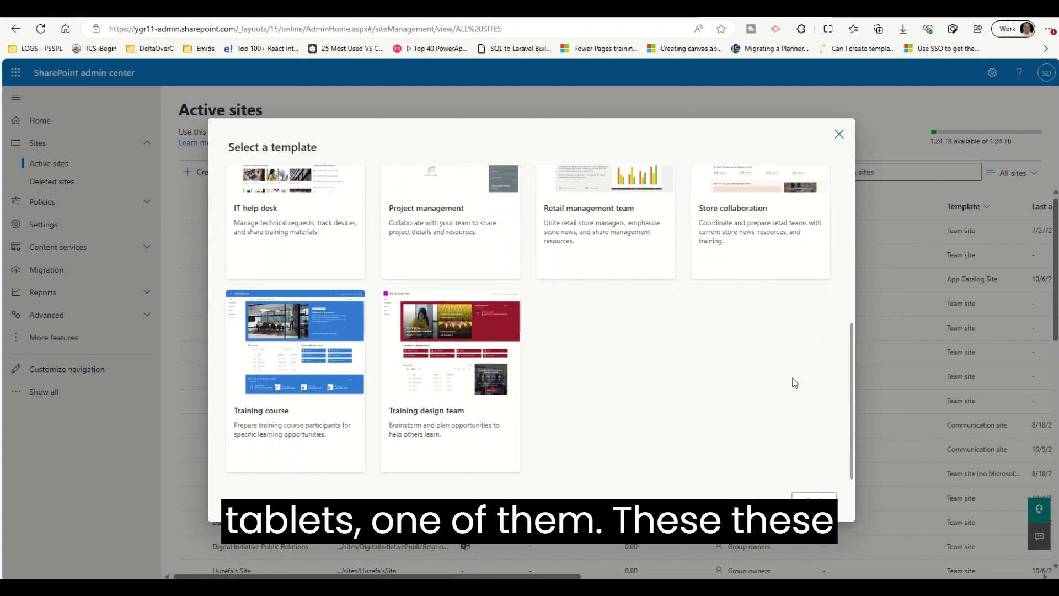
{"action": "left_click", "coordinate": [483, 353]}
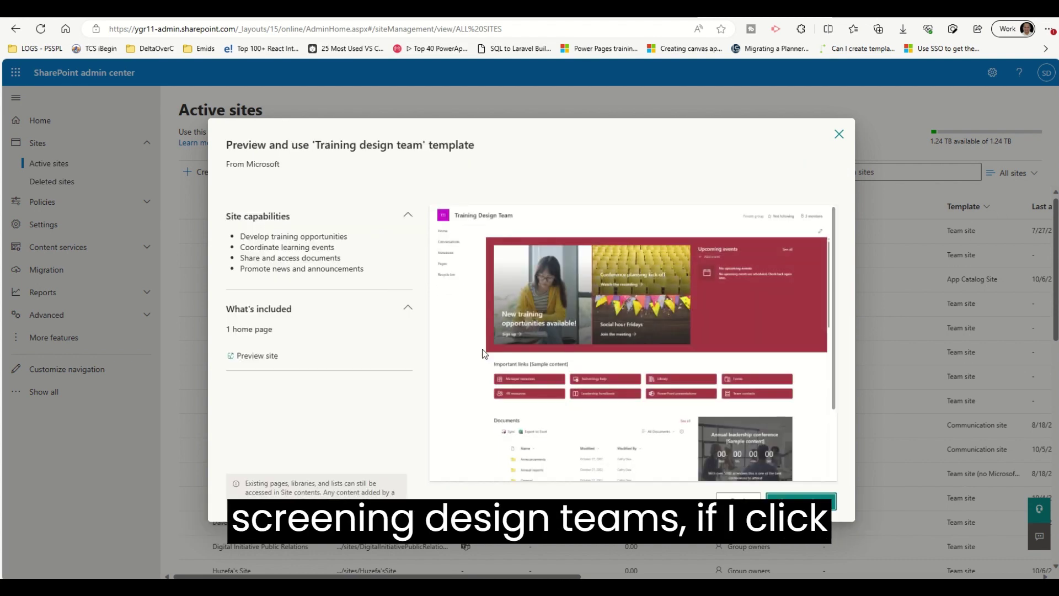
{"action": "left_click_drag", "start_coordinate": [315, 146], "coordinate": [423, 145]}
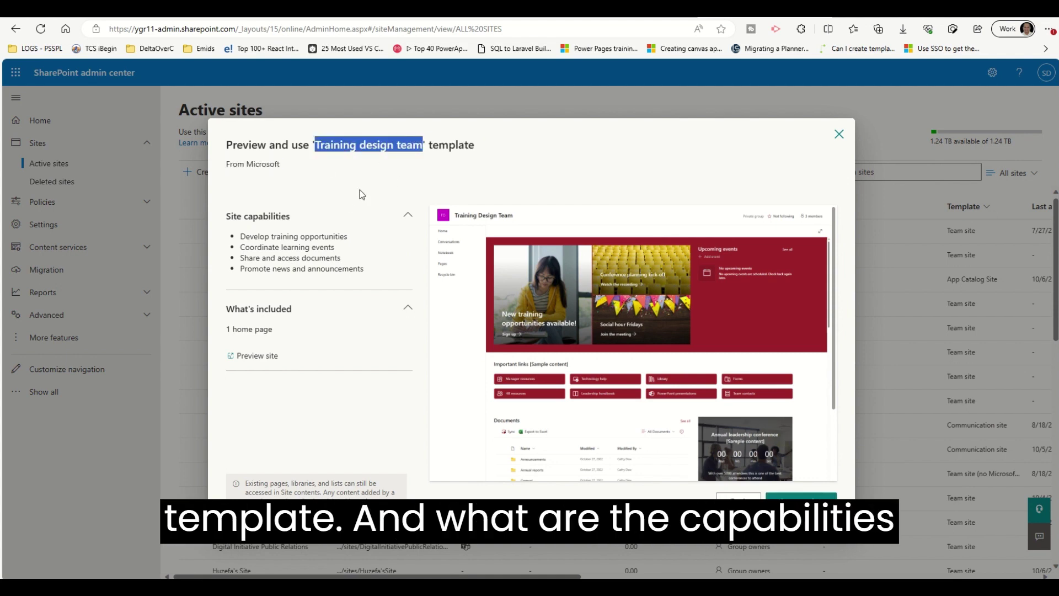
{"action": "left_click_drag", "start_coordinate": [246, 237], "coordinate": [345, 238]}
{"action": "left_click_drag", "start_coordinate": [250, 248], "coordinate": [329, 249]}
{"action": "left_click_drag", "start_coordinate": [257, 259], "coordinate": [320, 262]}
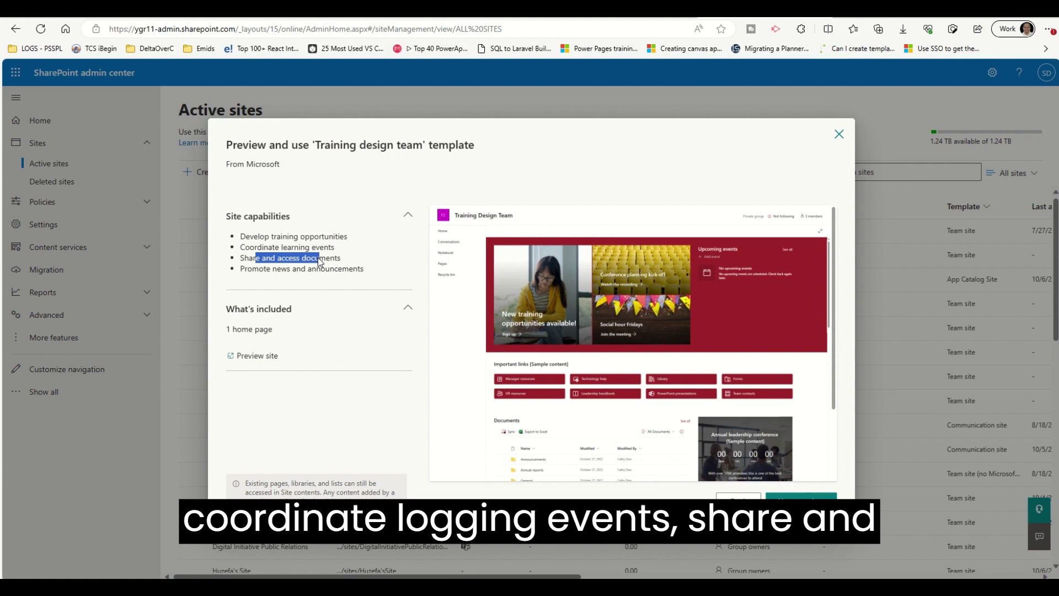
{"action": "left_click_drag", "start_coordinate": [248, 270], "coordinate": [349, 276]}
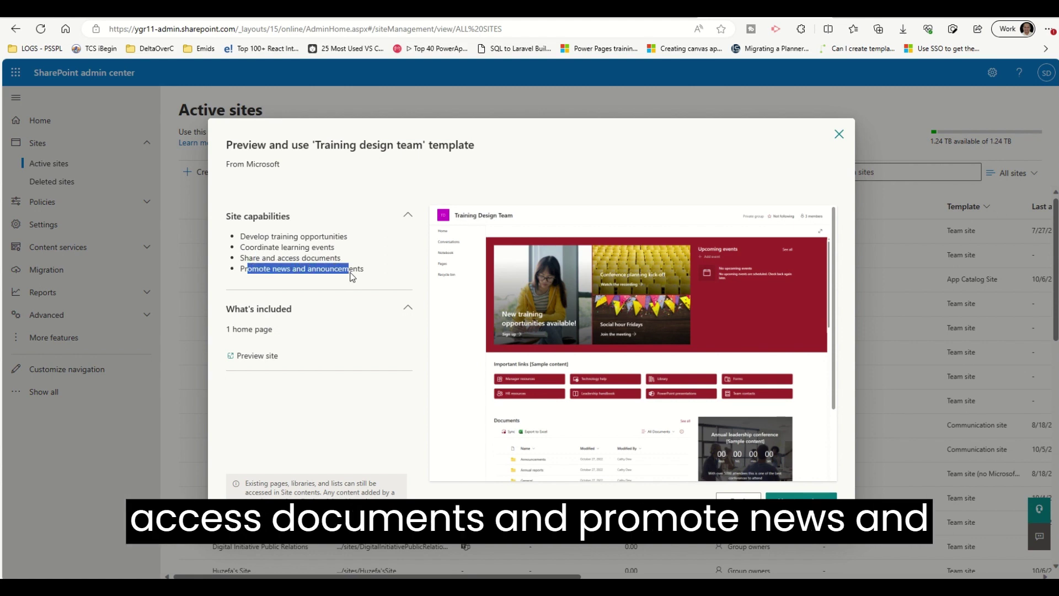
{"action": "left_click", "coordinate": [808, 498]}
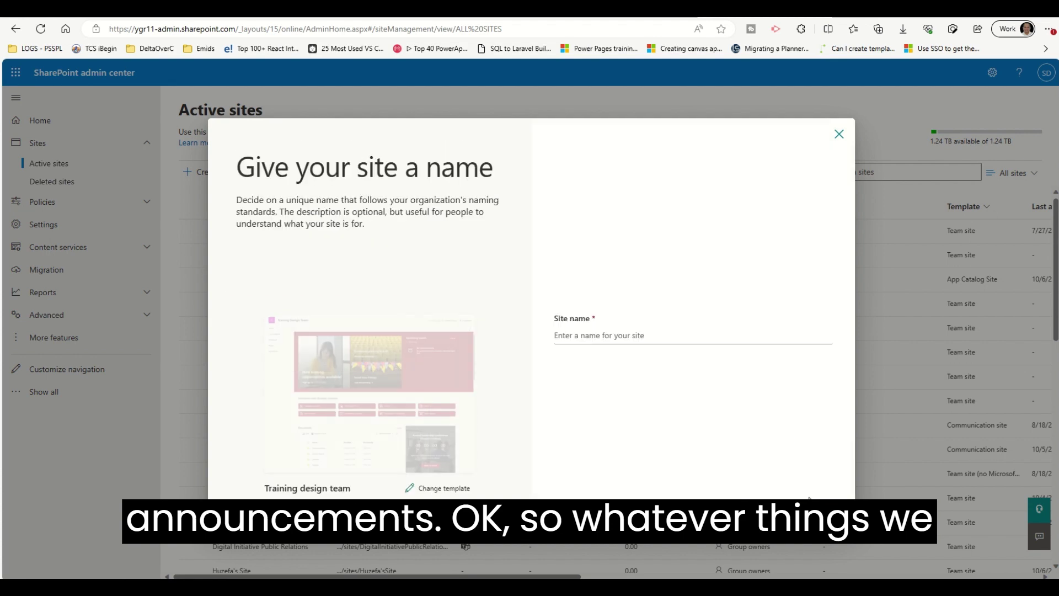
Name the new site 'trainingsite', correcting the initial misspelling.
{"action": "left_click", "coordinate": [644, 334]}
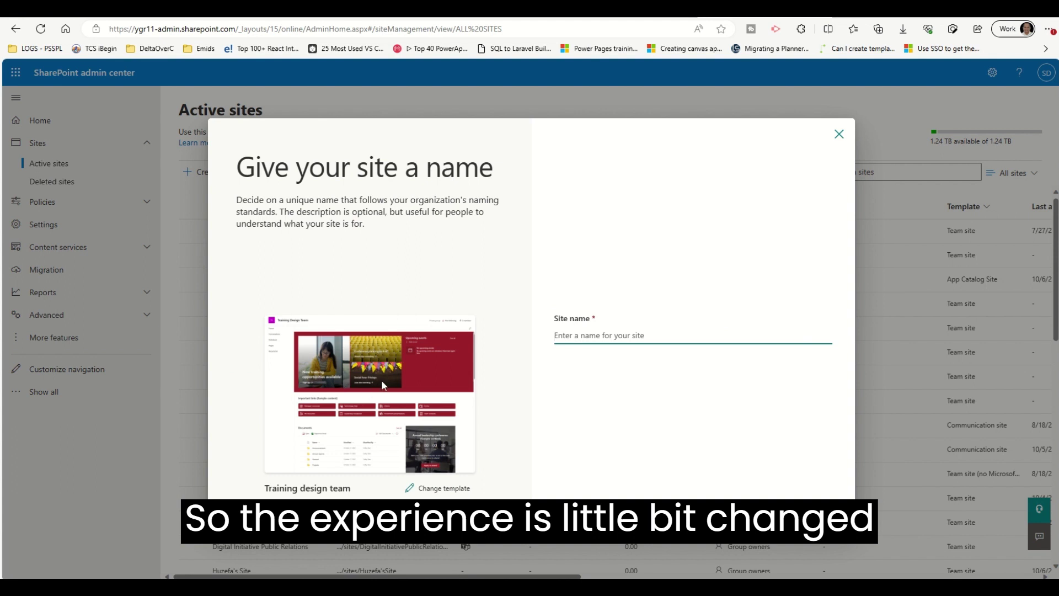
{"action": "left_click", "coordinate": [239, 172]}
{"action": "left_click_drag", "start_coordinate": [238, 171], "coordinate": [521, 169]}
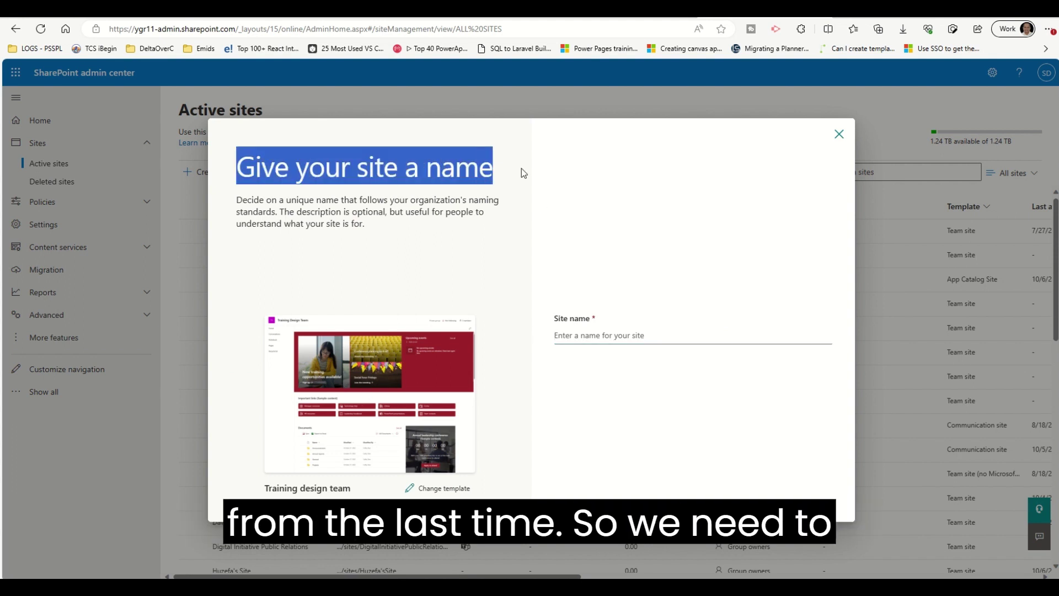
{"action": "left_click", "coordinate": [583, 331]}
{"action": "type", "text": "tr"}
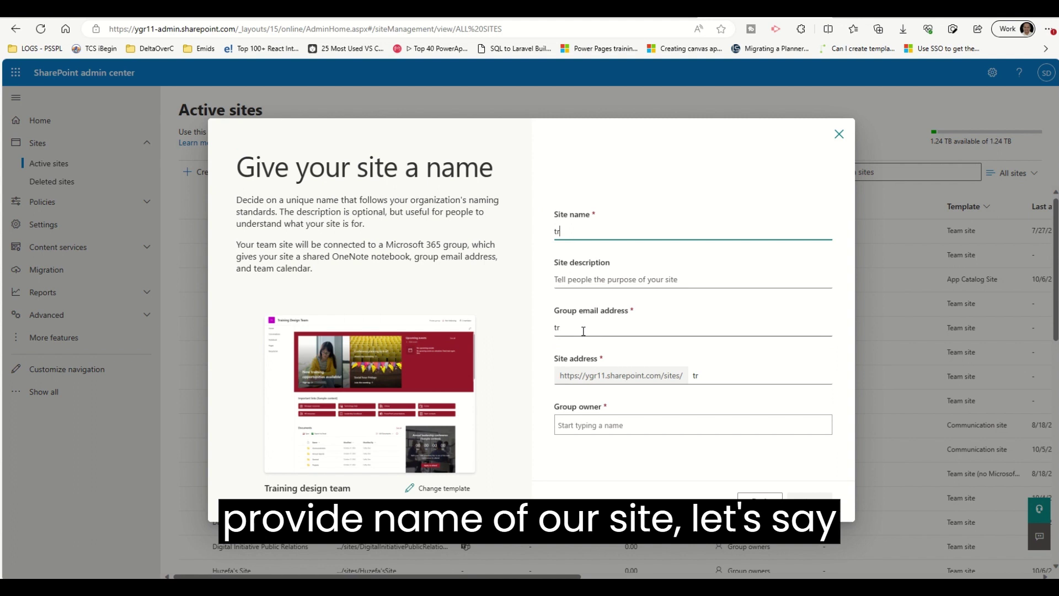
{"action": "type", "text": "ainigsite"}
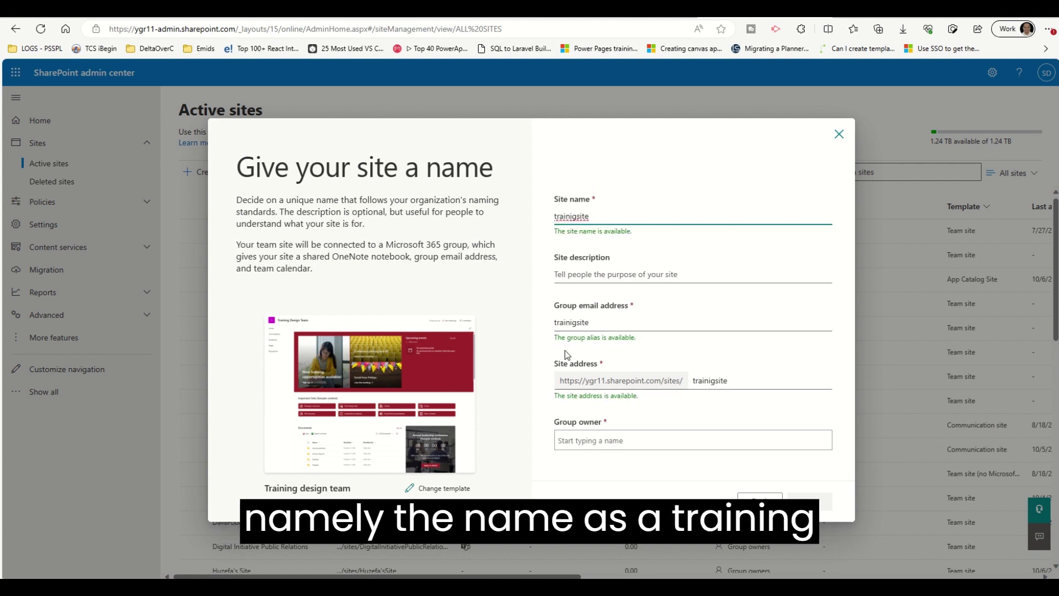
{"action": "left_click", "coordinate": [572, 216]}
{"action": "key", "text": "Escape"}
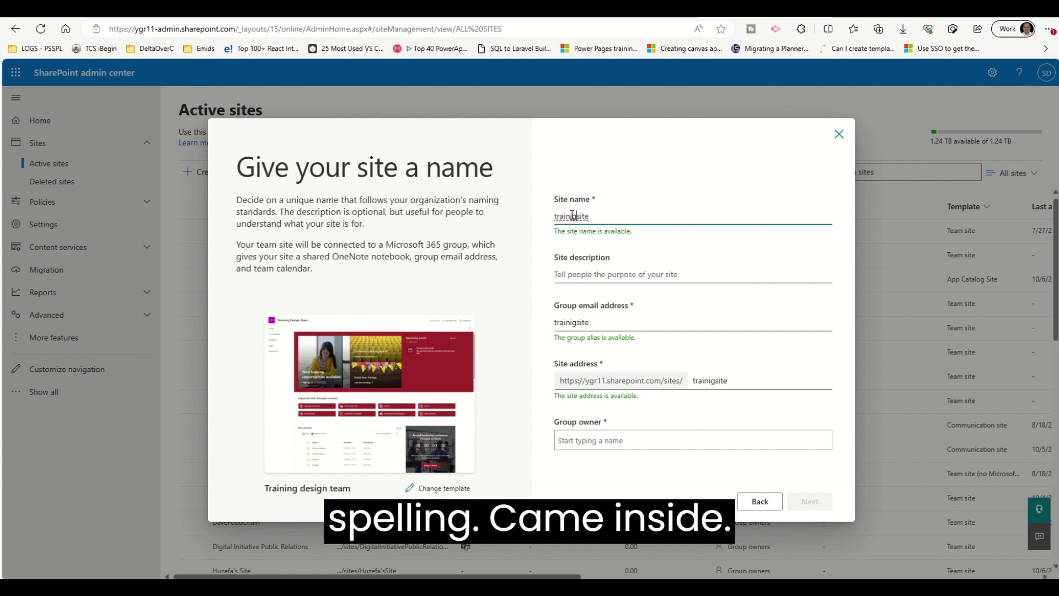
{"action": "double_click", "coordinate": [572, 215]}
{"action": "type", "text": "trai"}
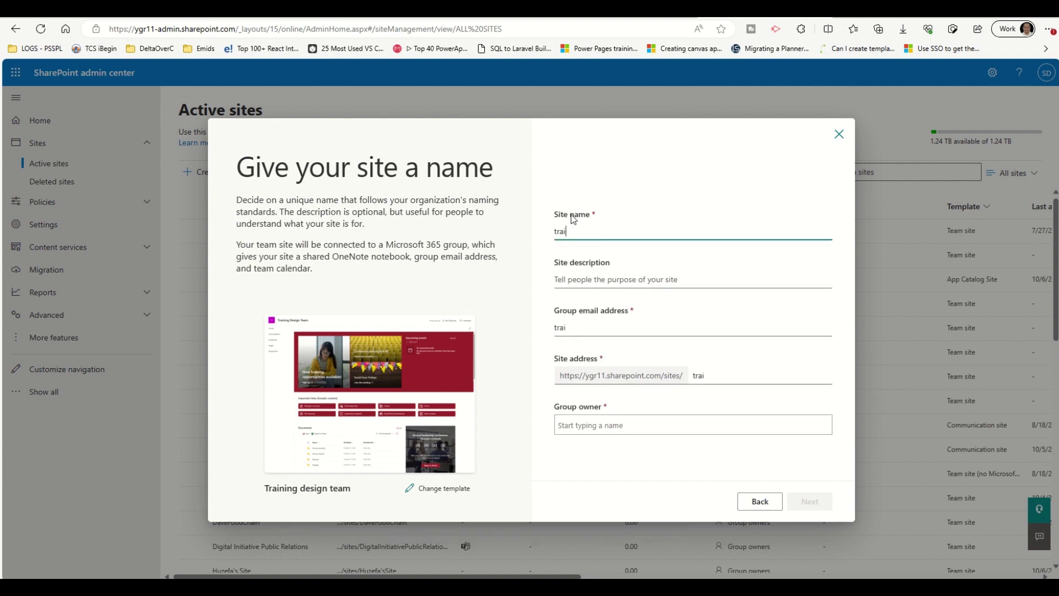
{"action": "type", "text": "ningsite"}
Enter description 'Training D', set yourself as group owner, and continue to language options.
{"action": "key", "text": "Tab"}
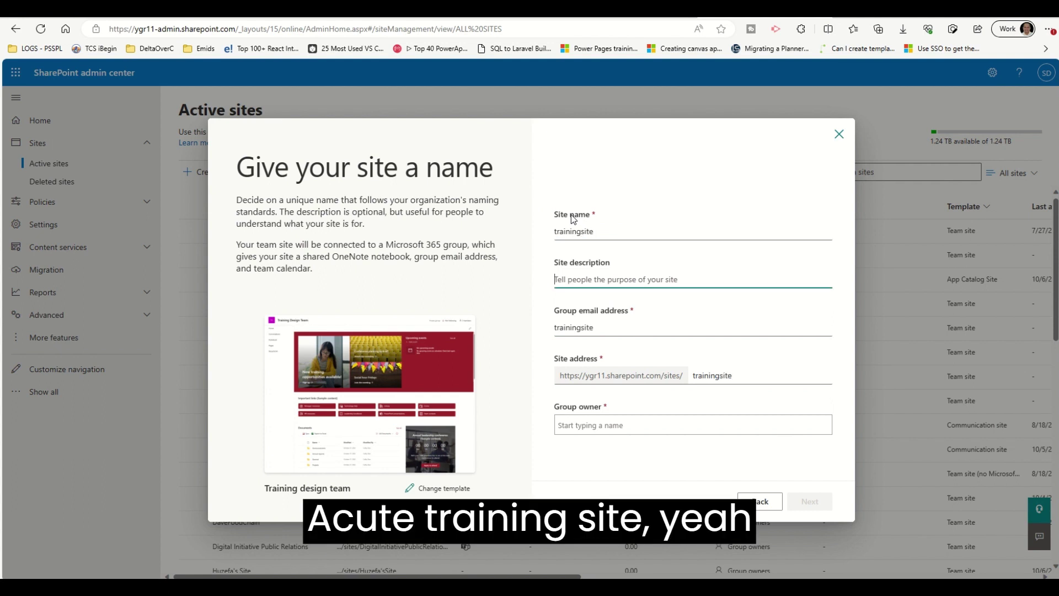
{"action": "type", "text": "Training Design site"}
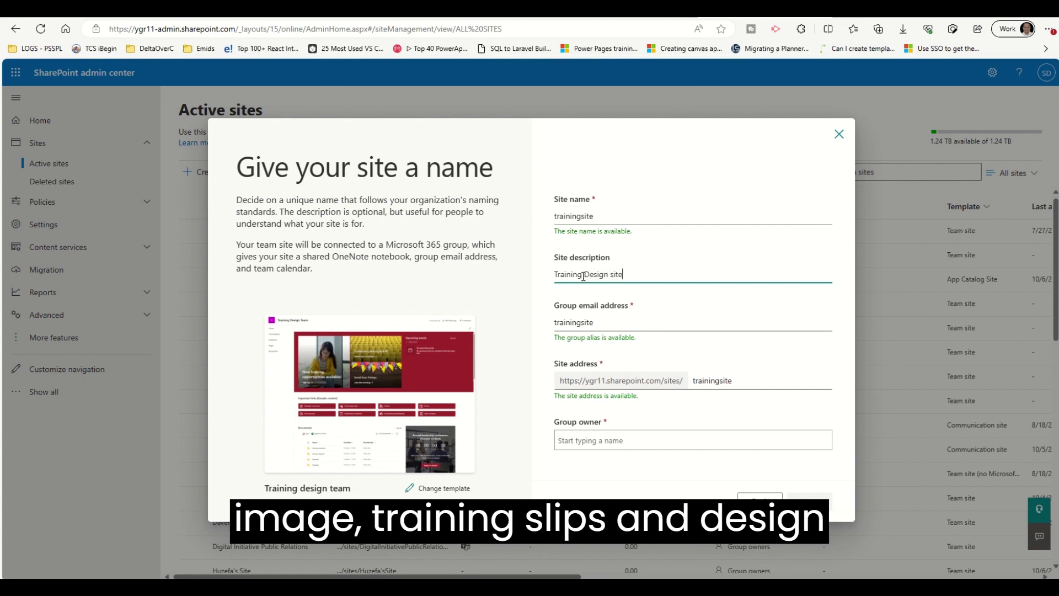
{"action": "key", "text": "Tab"}
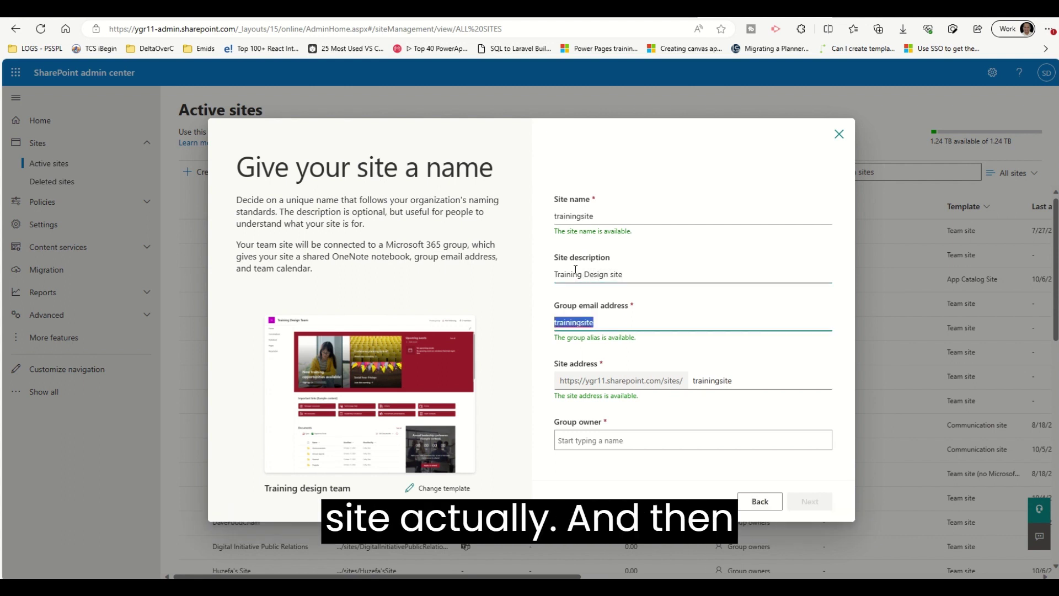
{"action": "left_click_drag", "start_coordinate": [597, 380], "coordinate": [688, 388]}
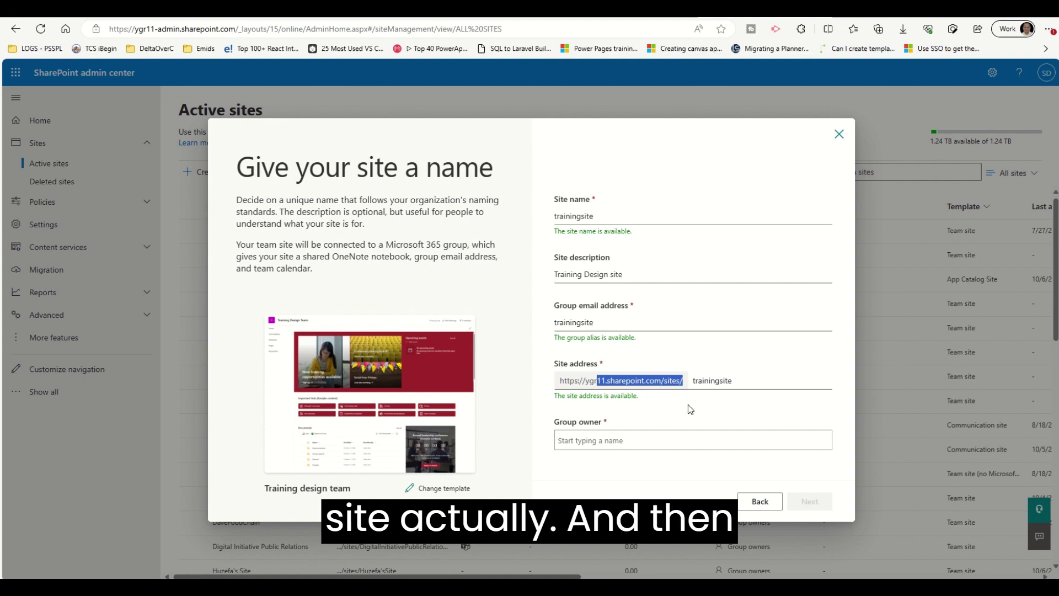
{"action": "left_click", "coordinate": [697, 381]}
{"action": "left_click", "coordinate": [662, 439]}
{"action": "type", "text": "sigar"}
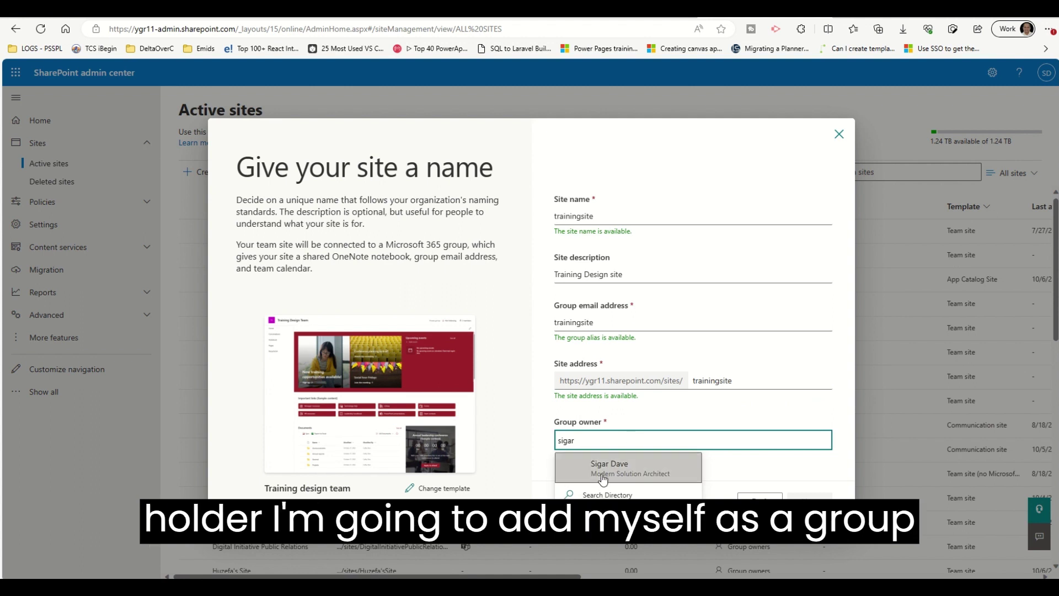
{"action": "left_click", "coordinate": [609, 468]}
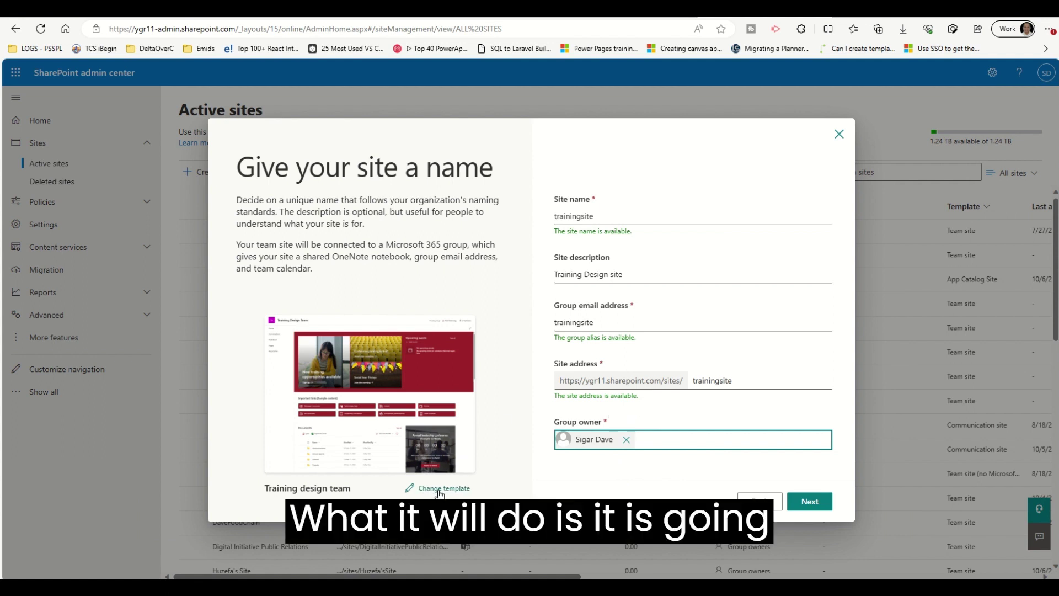
{"action": "left_click", "coordinate": [828, 501]}
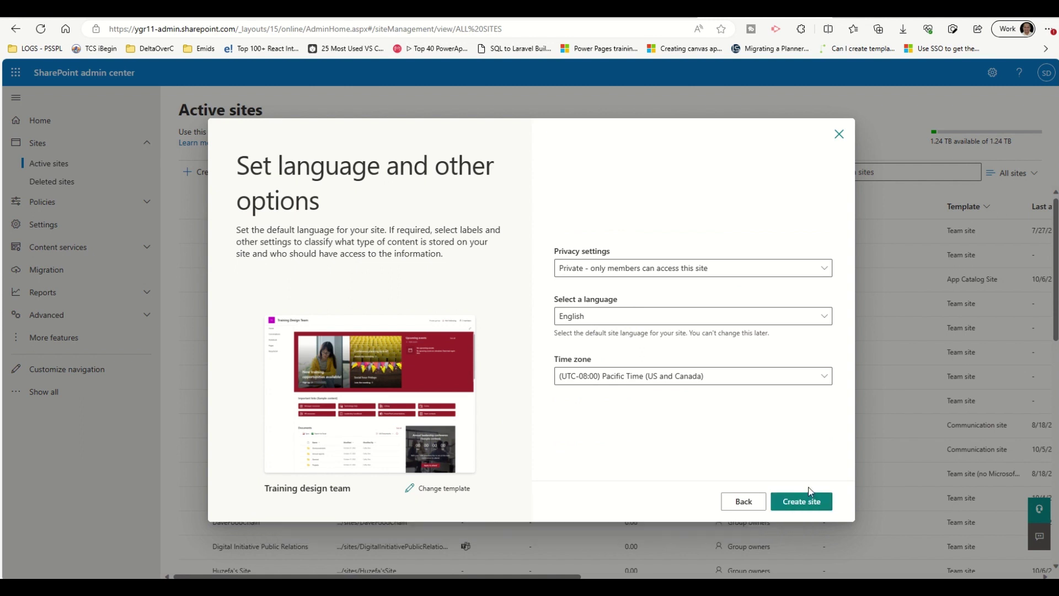
Keep Private privacy, English language and Pacific time zone, then create the site.
{"action": "left_click", "coordinate": [710, 268]}
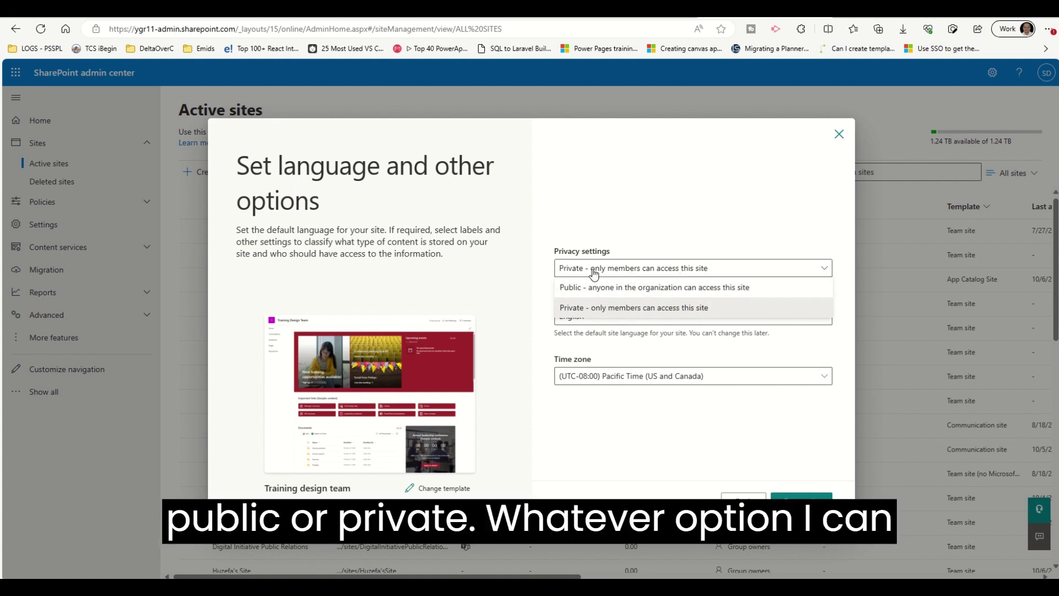
{"action": "left_click", "coordinate": [675, 229]}
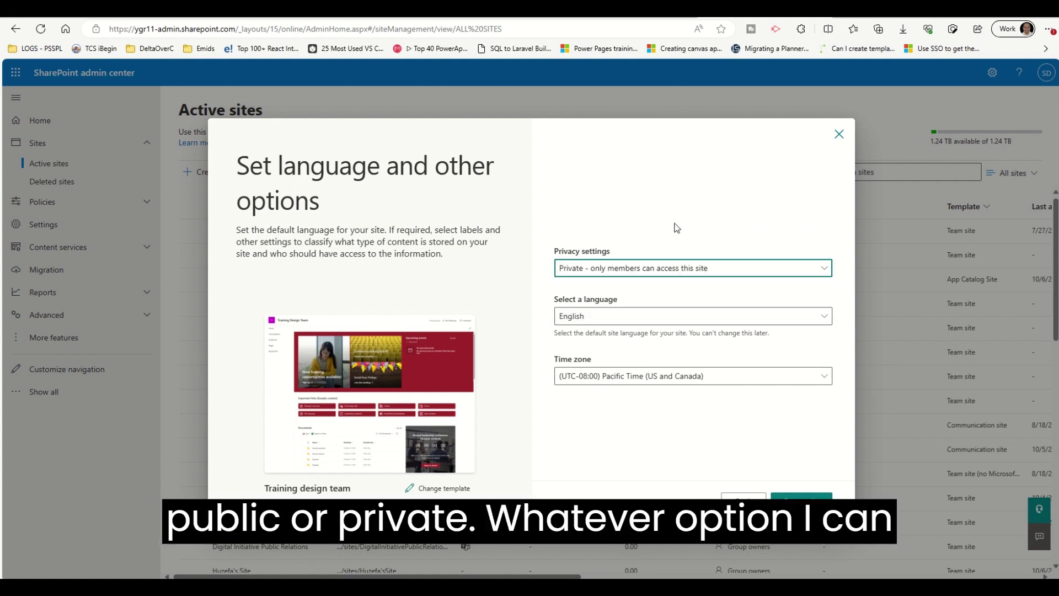
{"action": "left_click", "coordinate": [600, 321]}
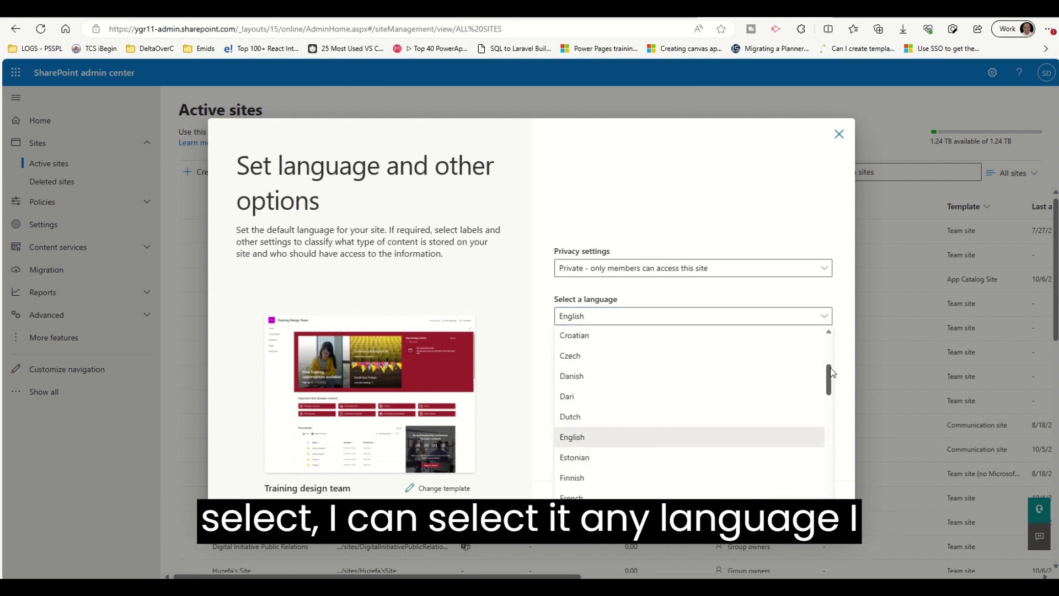
{"action": "left_click_drag", "start_coordinate": [828, 379], "coordinate": [827, 439]}
{"action": "scroll", "coordinate": [828, 440], "scroll_direction": "down", "scroll_amount": 1}
{"action": "left_click_drag", "start_coordinate": [825, 469], "coordinate": [814, 319]}
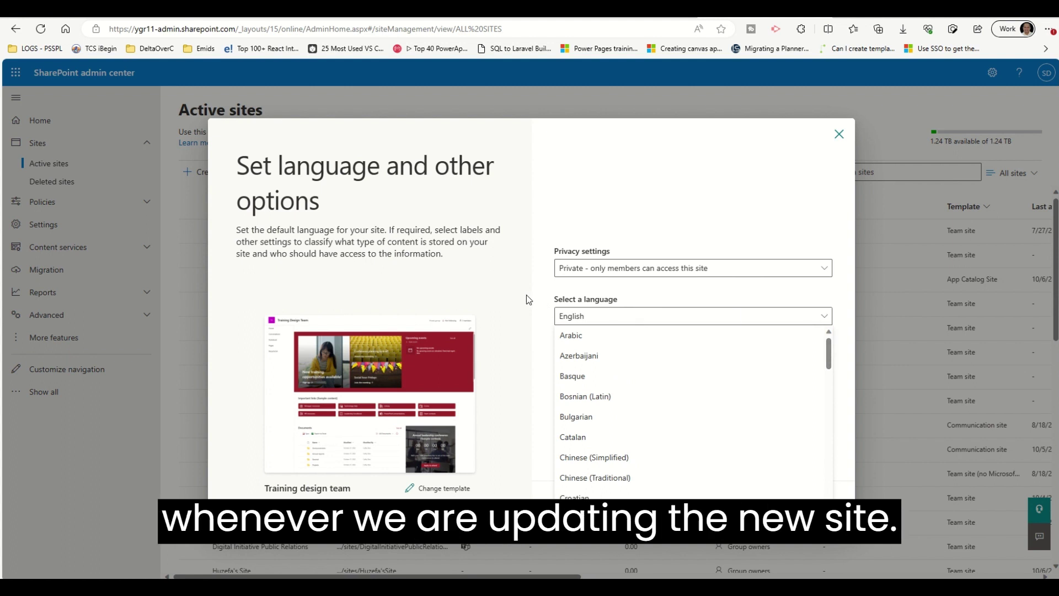
{"action": "left_click", "coordinate": [540, 293]}
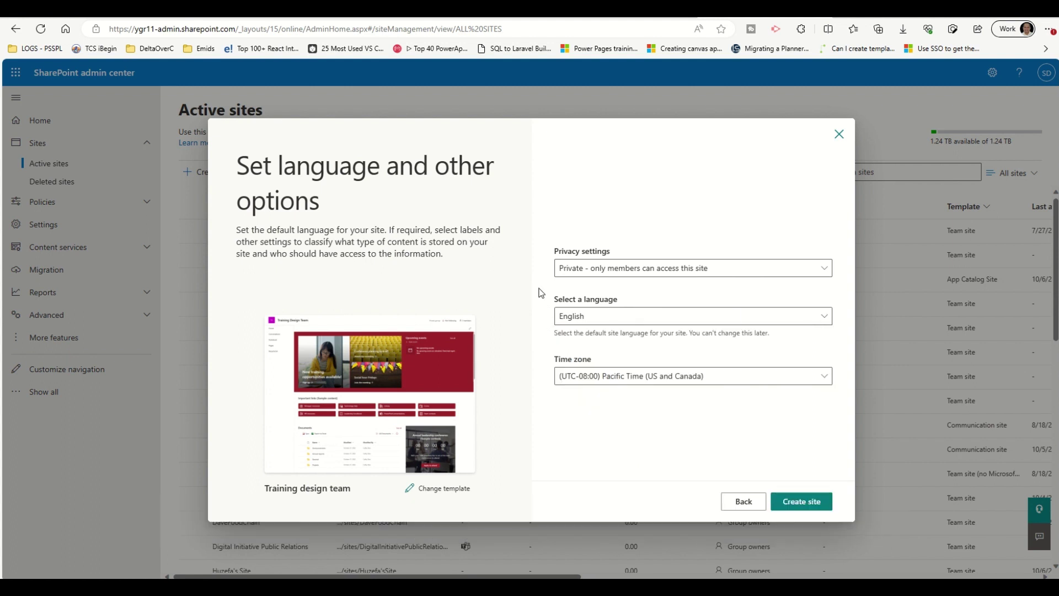
{"action": "left_click", "coordinate": [633, 377]}
{"action": "left_click", "coordinate": [633, 377]}
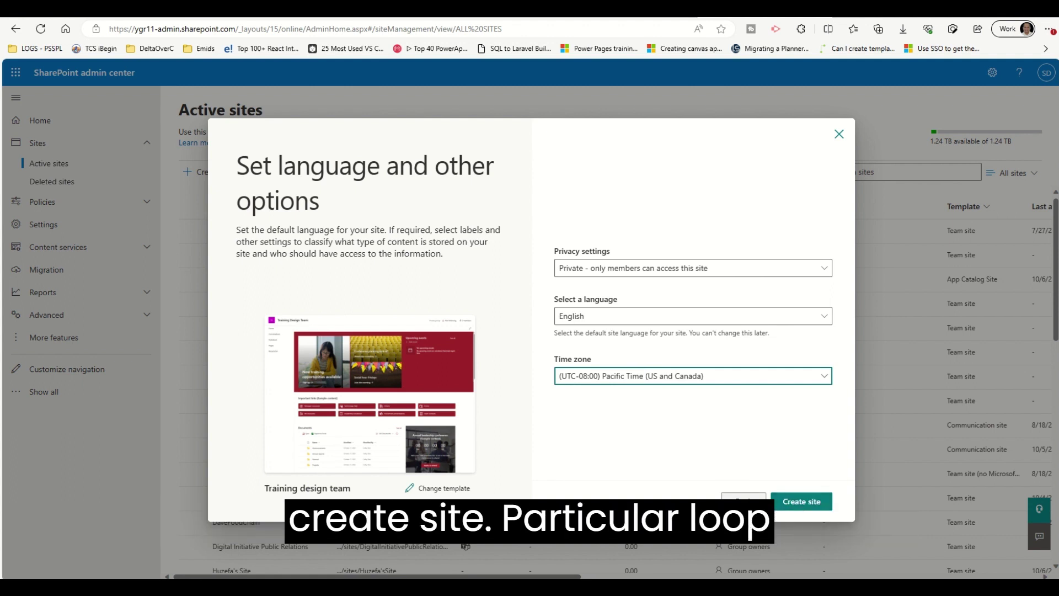
{"action": "left_click", "coordinate": [786, 500]}
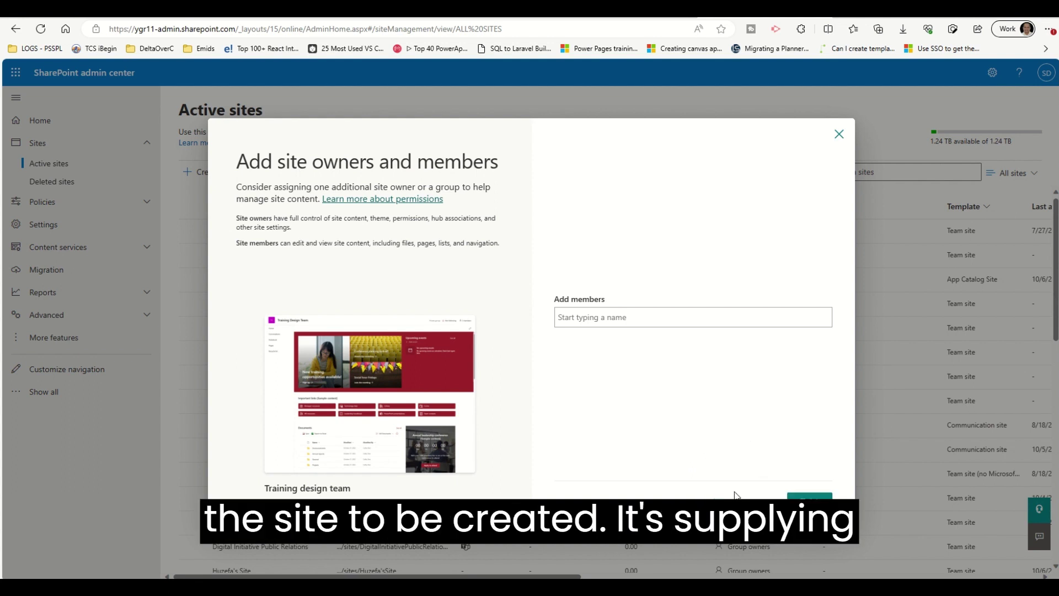
Finish creating trainingsite without adding any extra members.
{"action": "key", "text": "super"}
{"action": "key", "text": "Escape"}
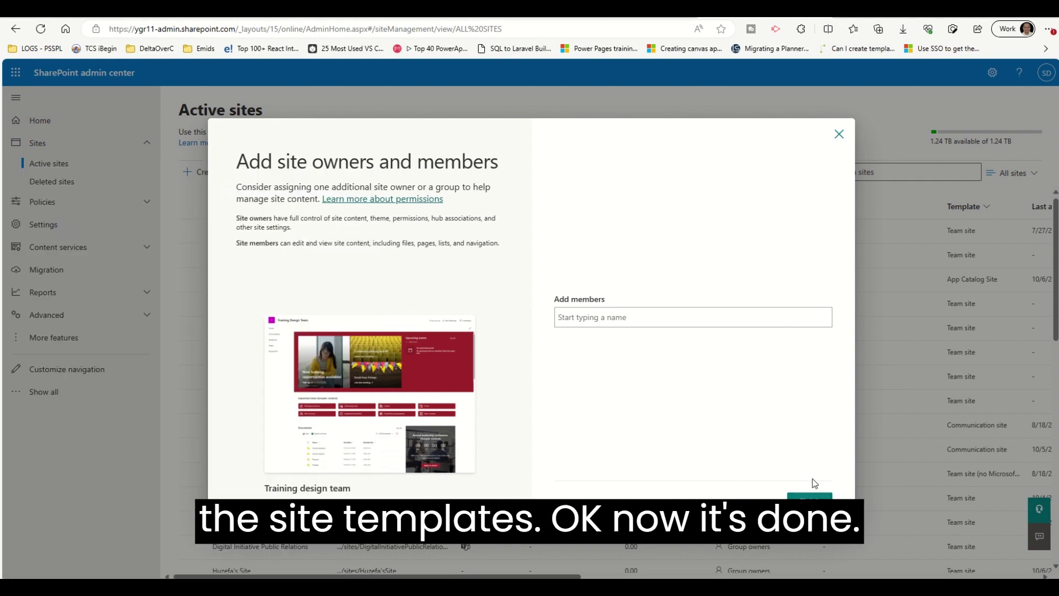
{"action": "left_click", "coordinate": [577, 318]}
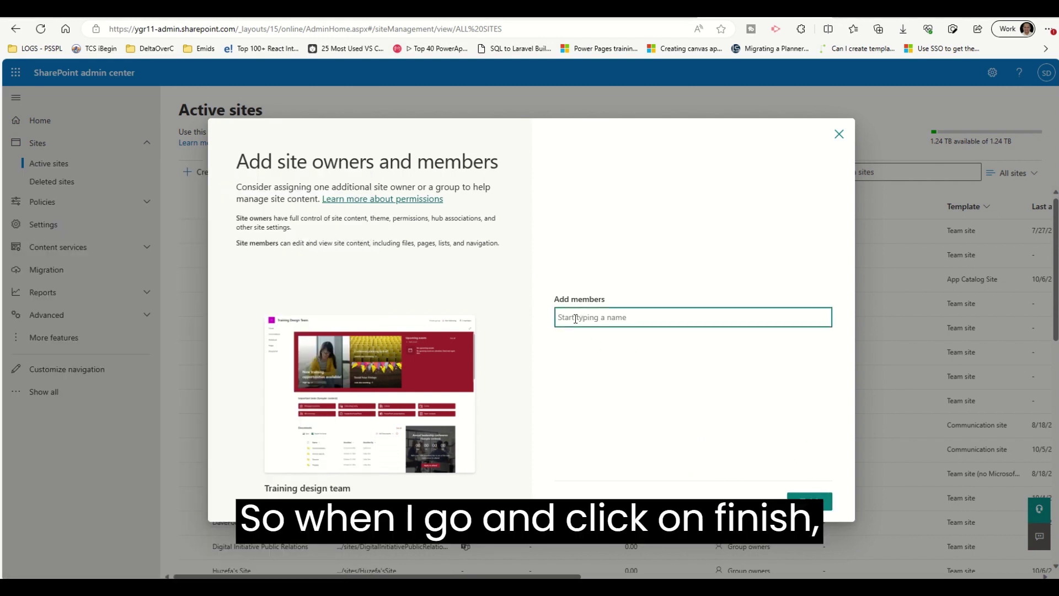
{"action": "left_click", "coordinate": [802, 495]}
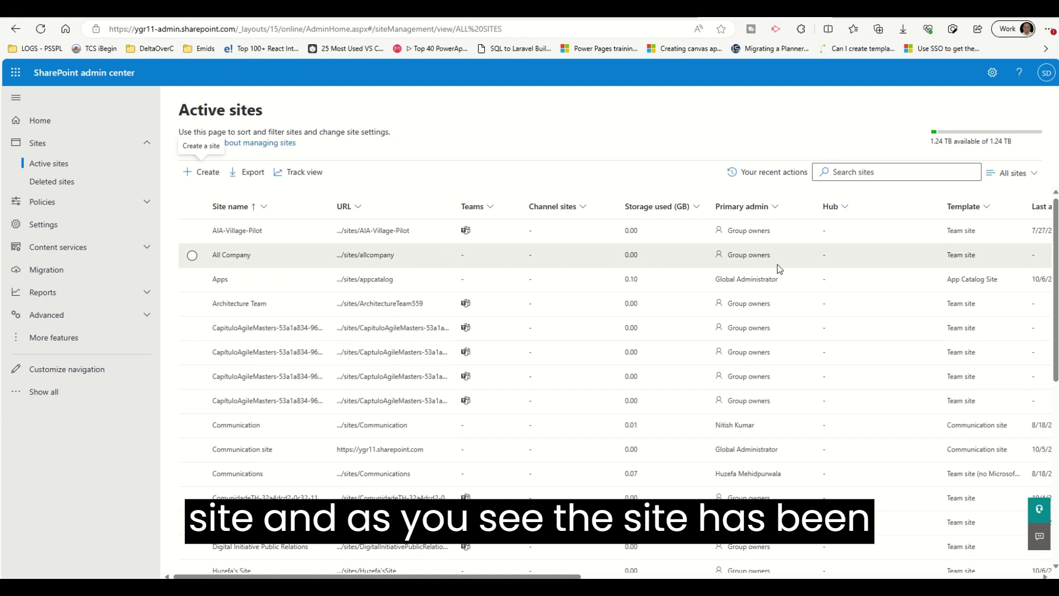
Check the new site's path in the Your recent actions log, then close it.
{"action": "left_click", "coordinate": [742, 172]}
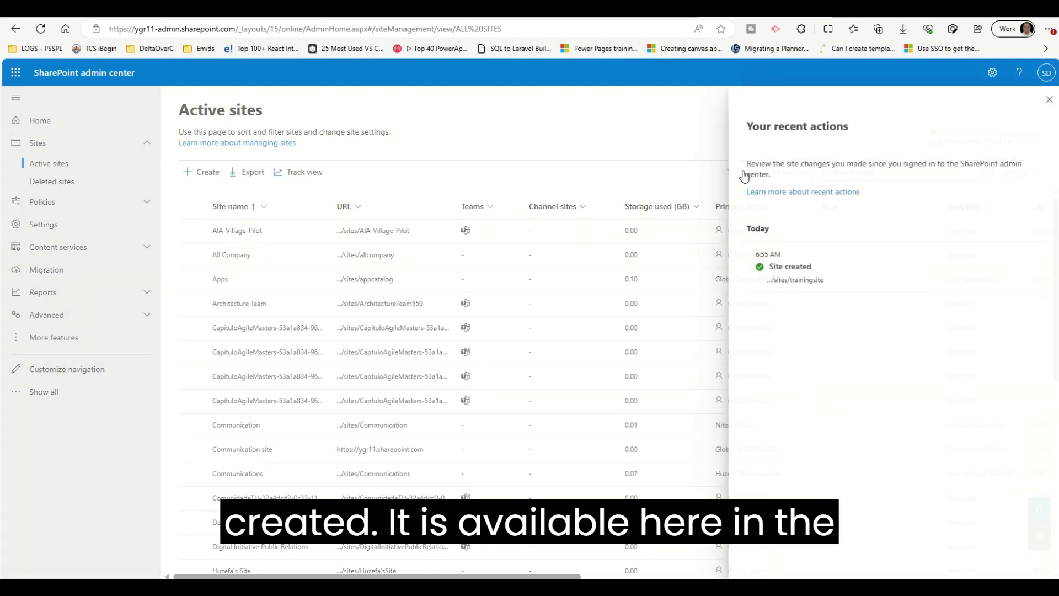
{"action": "left_click_drag", "start_coordinate": [771, 281], "coordinate": [820, 281]}
{"action": "left_click", "coordinate": [785, 265]}
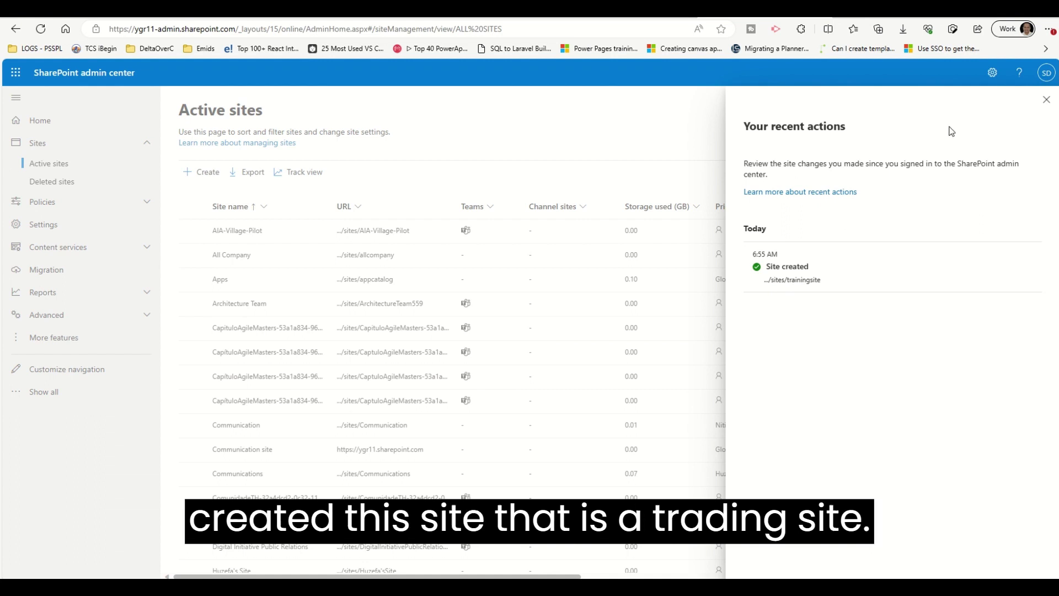
{"action": "left_click", "coordinate": [1046, 101]}
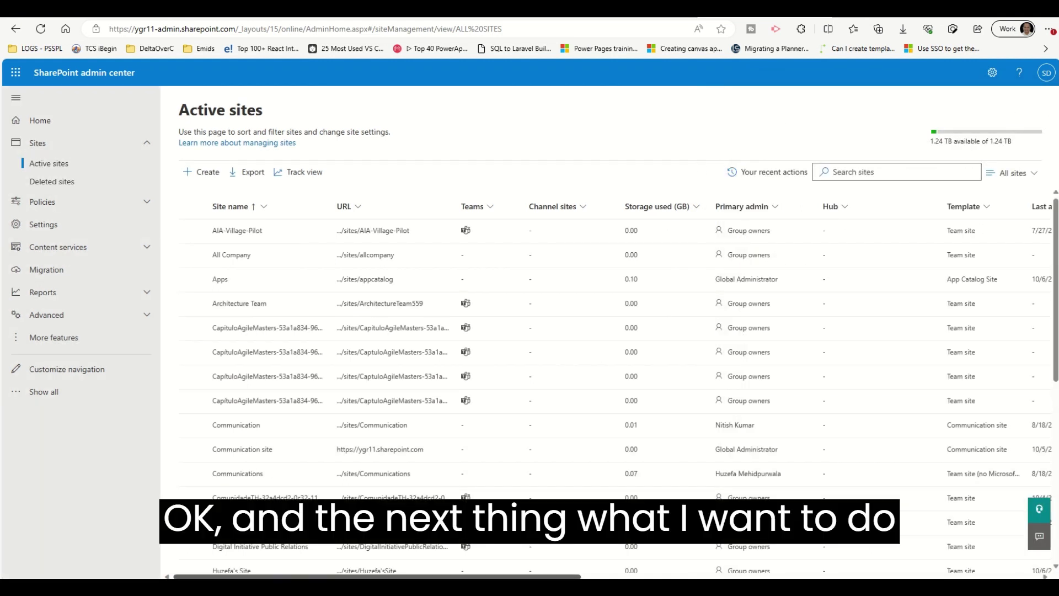
Sort Active sites by Last activity newer to older and open the trainingsite row.
{"action": "left_click_drag", "start_coordinate": [499, 577], "coordinate": [690, 577]}
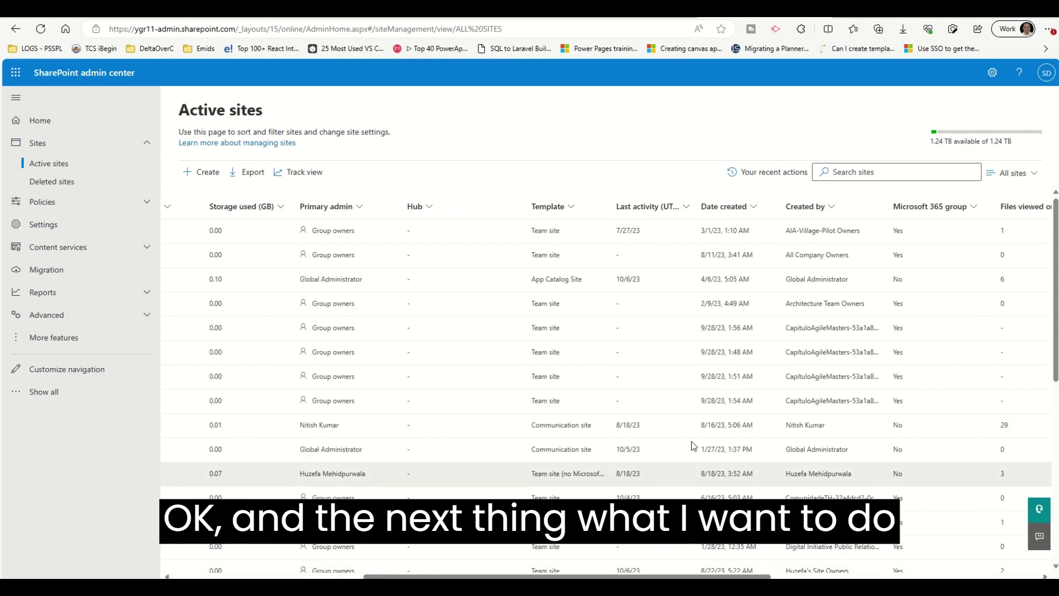
{"action": "left_click", "coordinate": [688, 206]}
{"action": "left_click", "coordinate": [651, 256]}
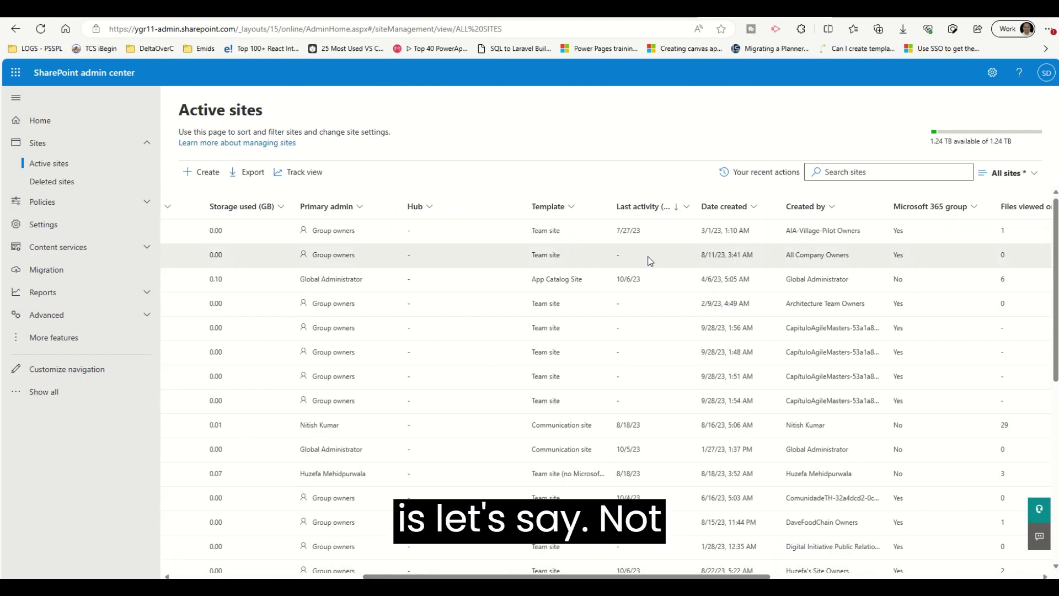
{"action": "left_click_drag", "start_coordinate": [626, 577], "coordinate": [437, 577]}
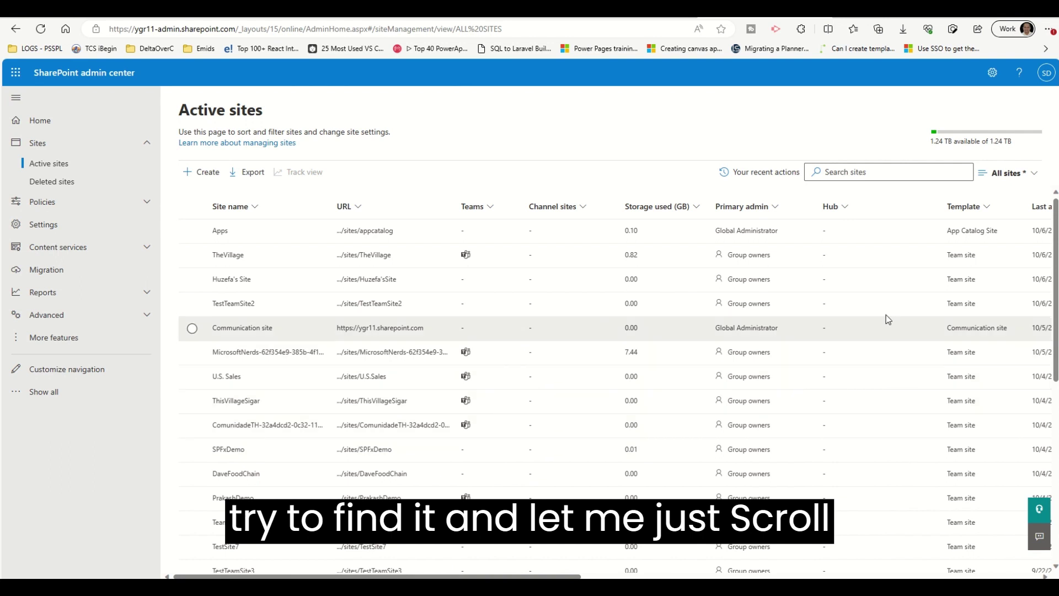
{"action": "left_click_drag", "start_coordinate": [1055, 210], "coordinate": [1056, 445]}
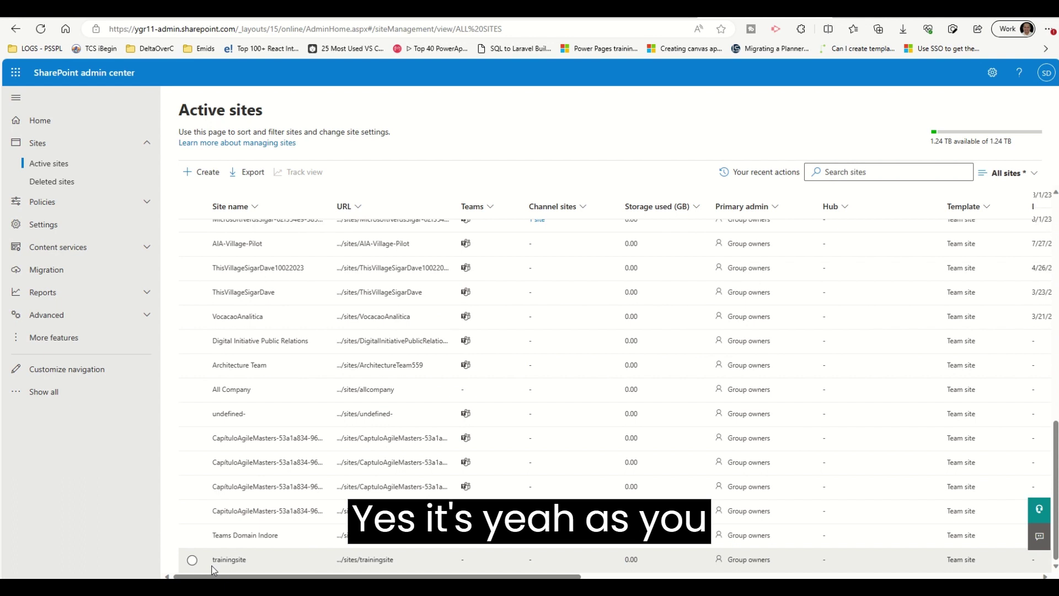
{"action": "left_click", "coordinate": [362, 561]}
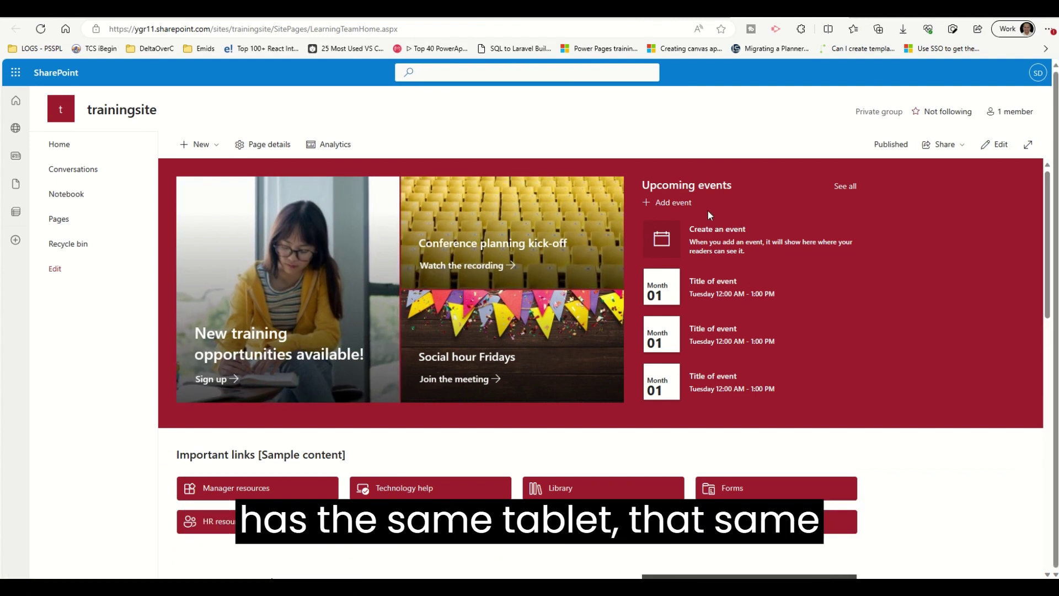
Scroll the trainingsite home page and dismiss the Teams chat tip, answering No to hiding it.
{"action": "left_click_drag", "start_coordinate": [641, 185], "coordinate": [733, 186]}
{"action": "left_click_drag", "start_coordinate": [1039, 182], "coordinate": [1037, 408]}
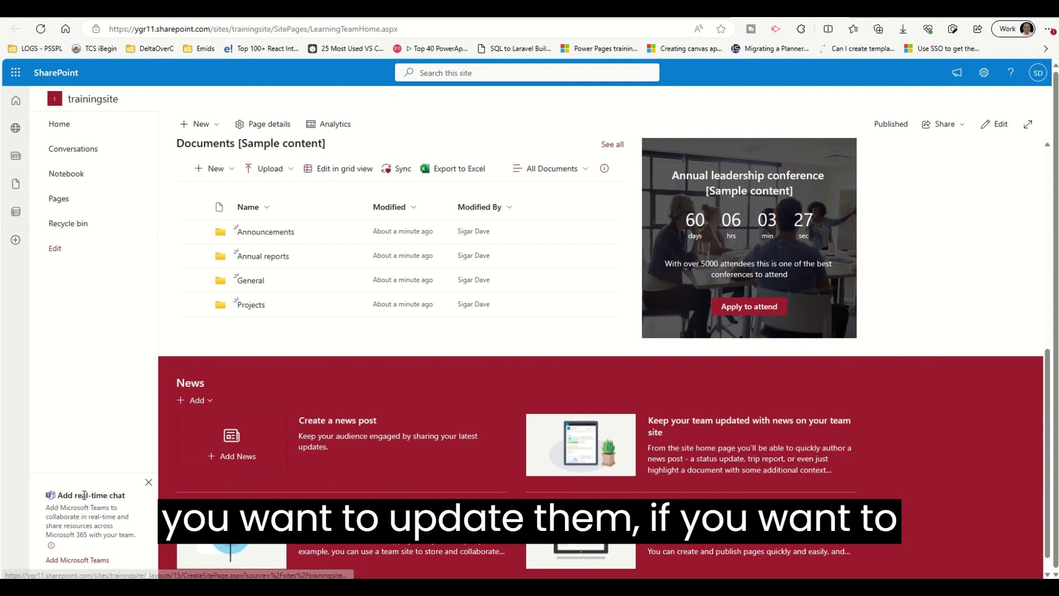
{"action": "left_click", "coordinate": [147, 483]}
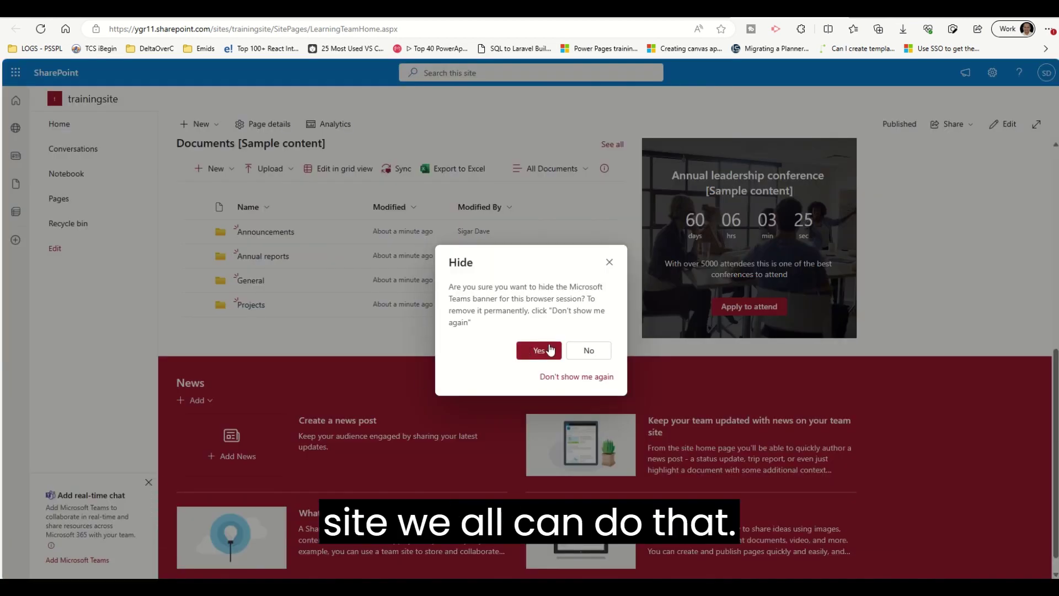
{"action": "left_click", "coordinate": [588, 352]}
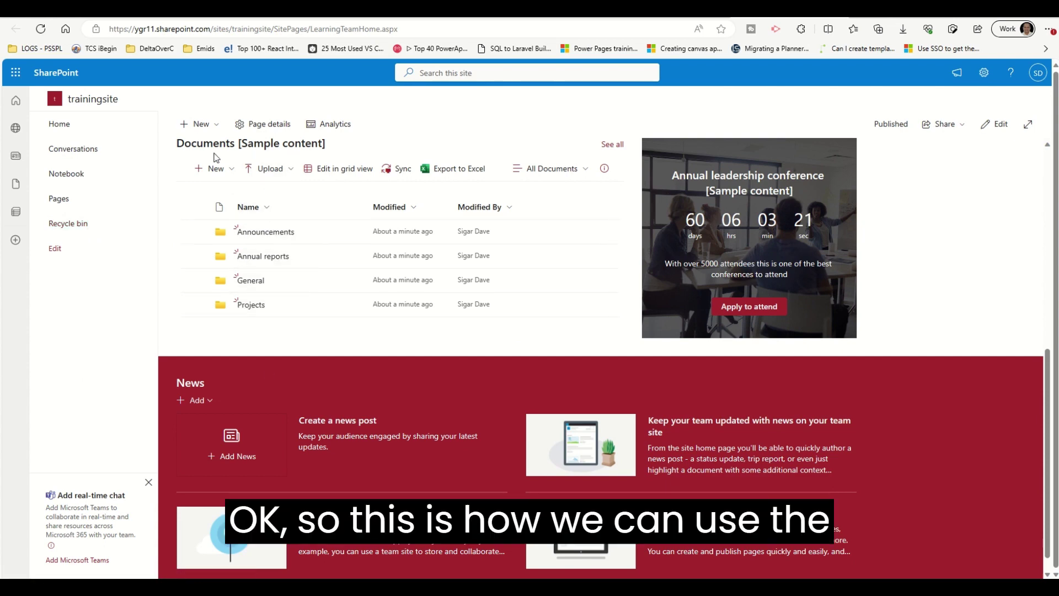
{"action": "left_click_drag", "start_coordinate": [326, 144], "coordinate": [215, 161]}
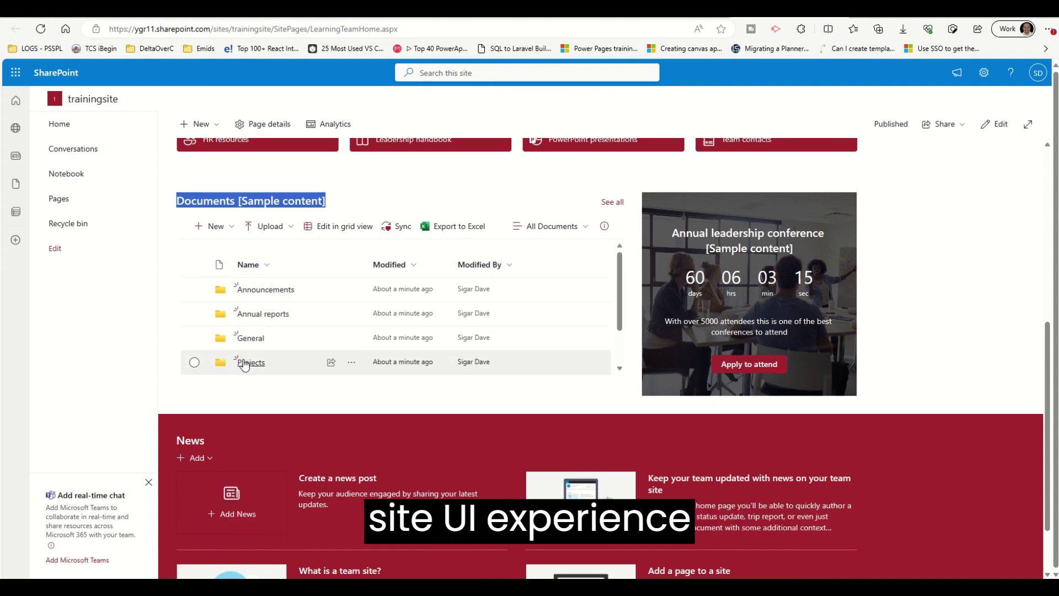
Open LearningTeamHome.aspx from the Site Pages library via Site contents.
{"action": "left_click", "coordinate": [984, 72]}
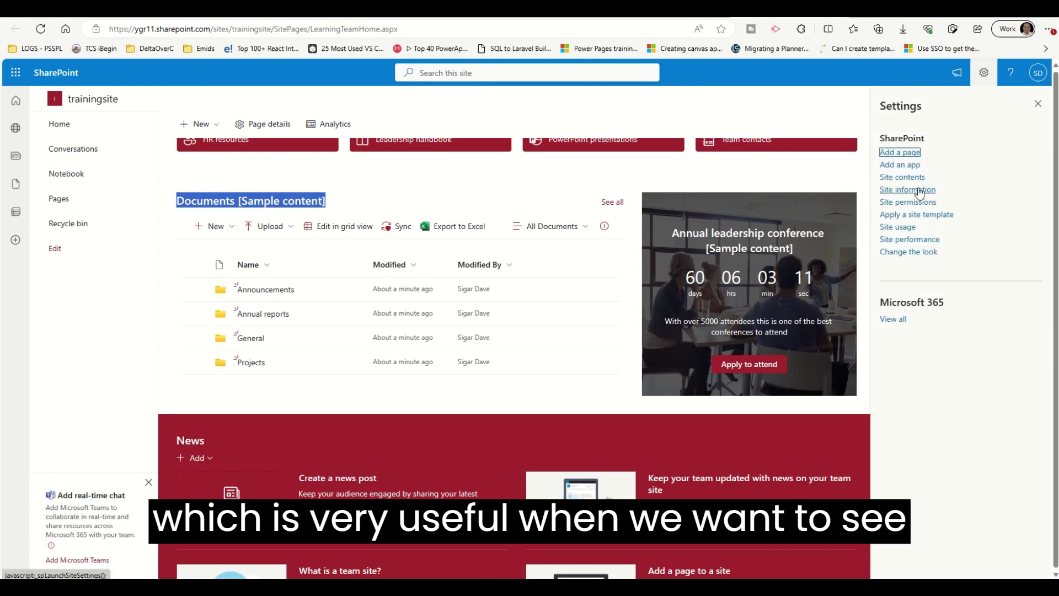
{"action": "left_click", "coordinate": [906, 182]}
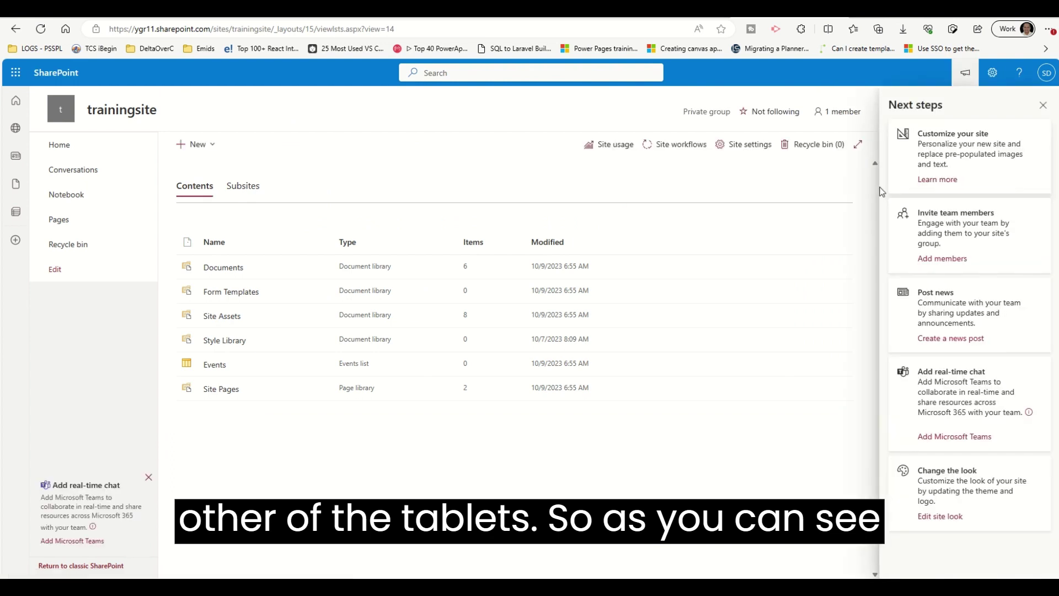
{"action": "left_click", "coordinate": [215, 394]}
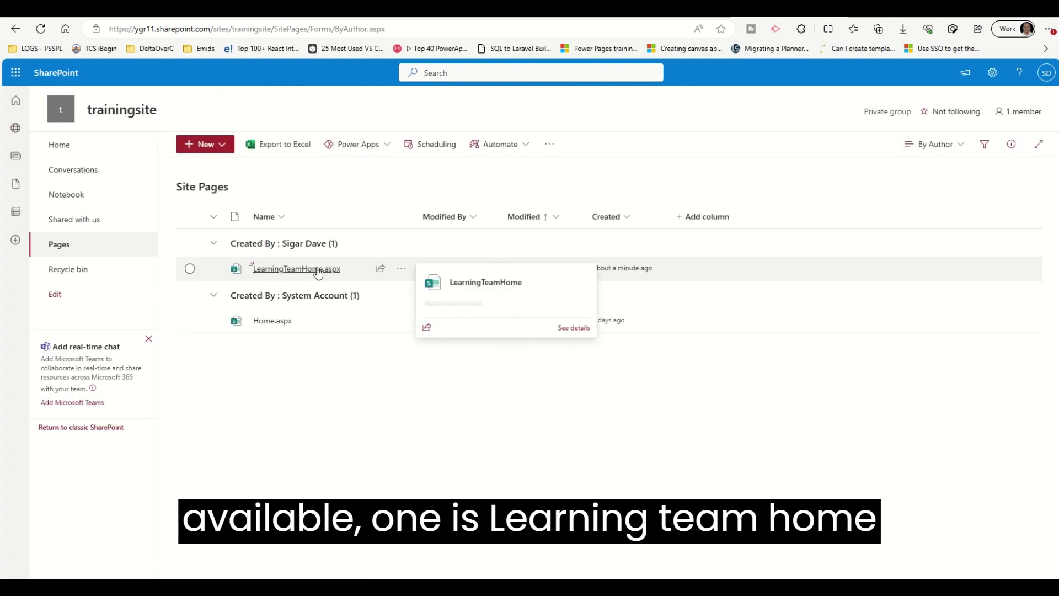
{"action": "left_click", "coordinate": [295, 269]}
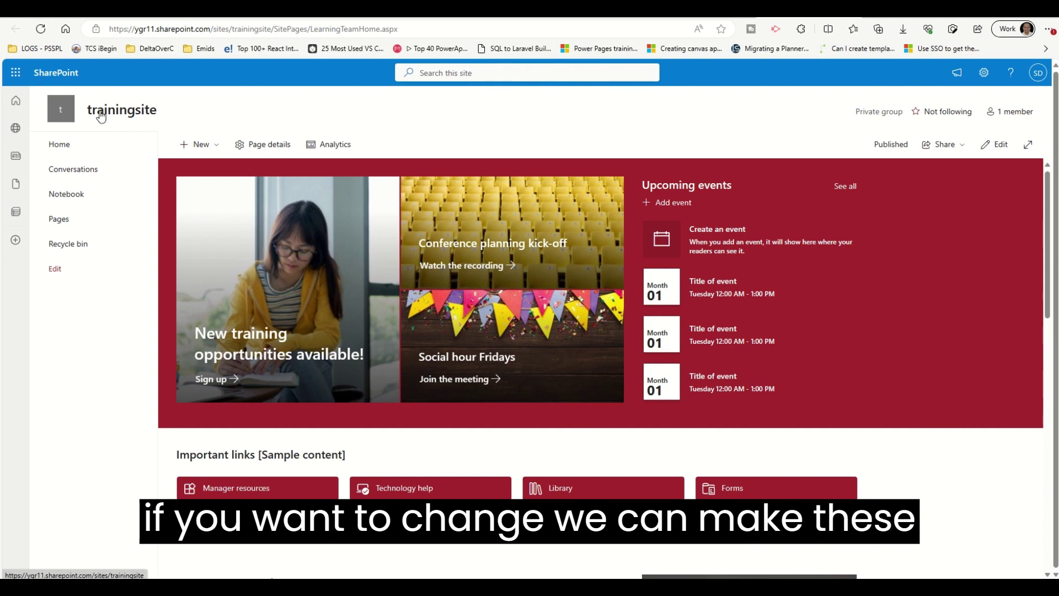
Return to the trainingsite home page, then close its details panel in the admin center's Active sites list.
{"action": "mouse_move", "coordinate": [100, 115]}
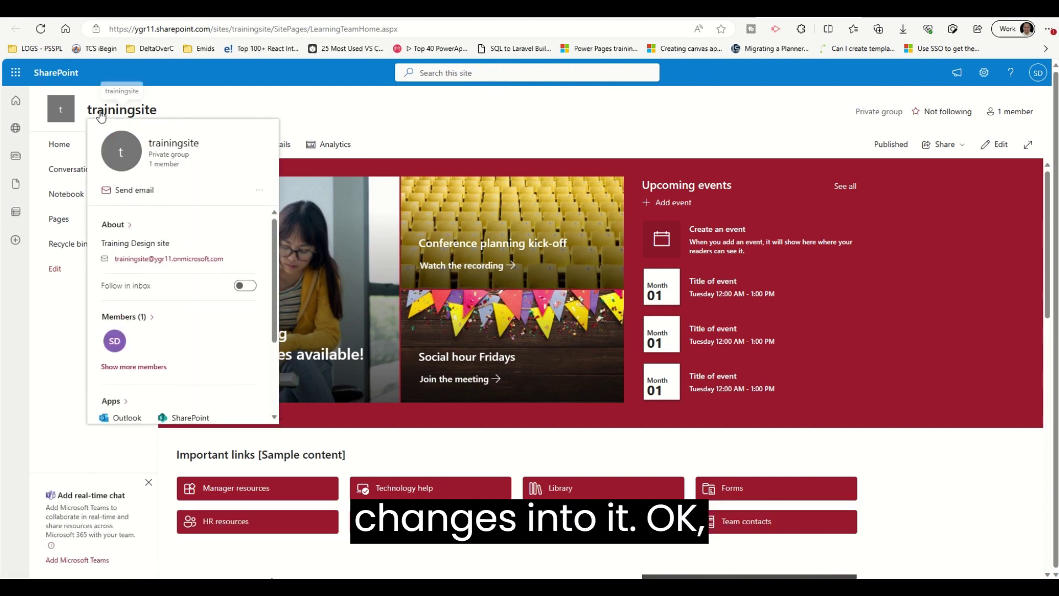
{"action": "left_click", "coordinate": [56, 143]}
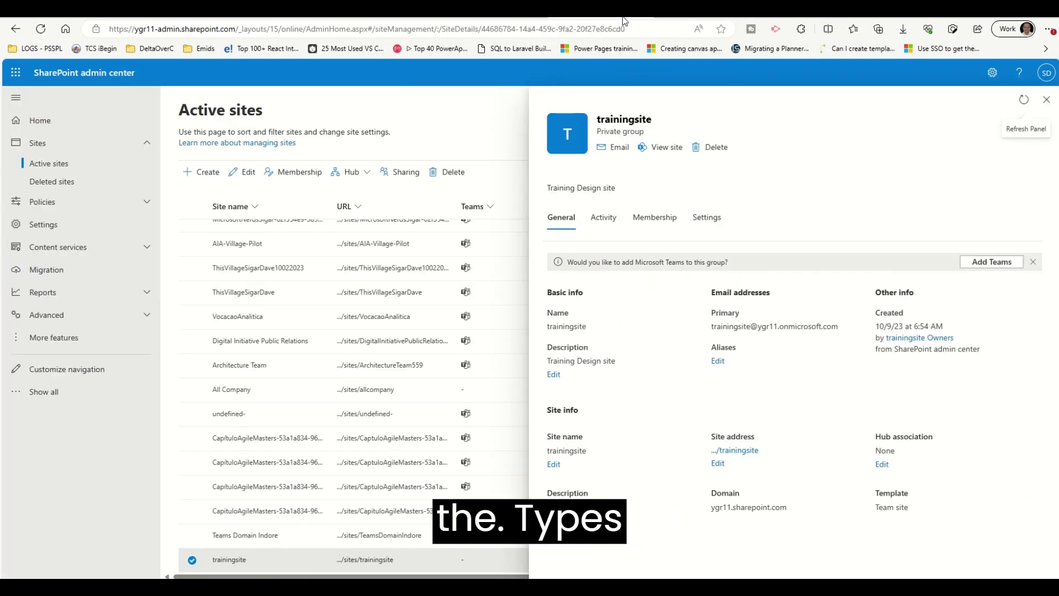
{"action": "left_click", "coordinate": [1046, 99]}
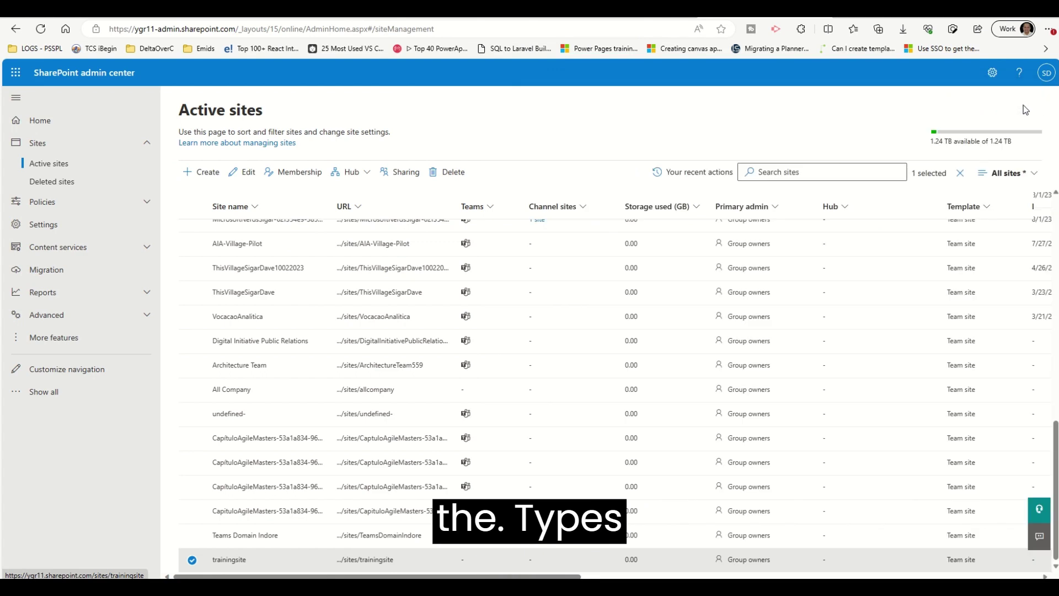
Start a new communication site using the Volunteer center template.
{"action": "left_click", "coordinate": [205, 173]}
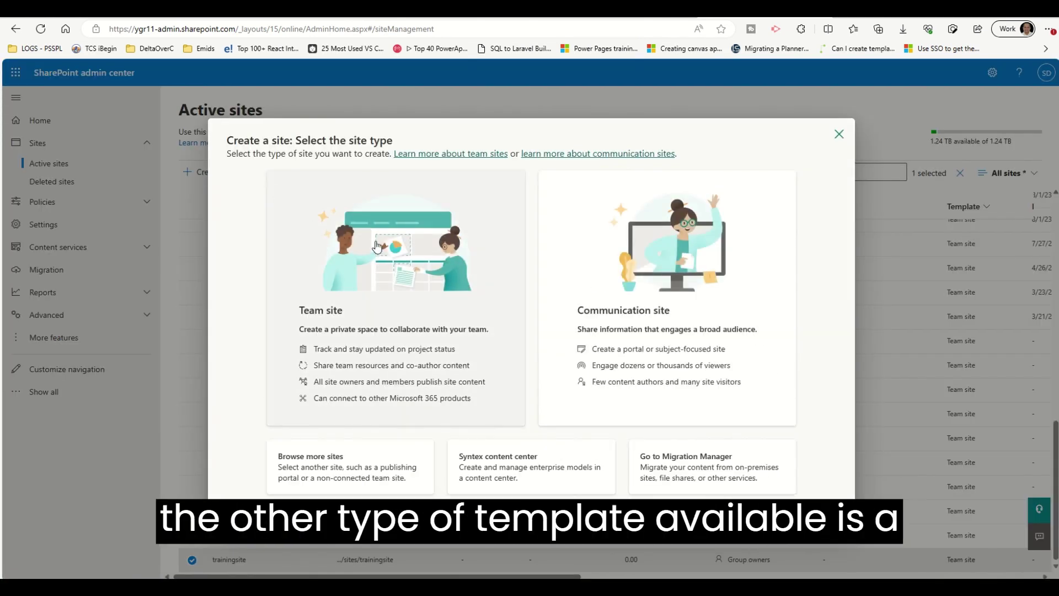
{"action": "left_click", "coordinate": [645, 283]}
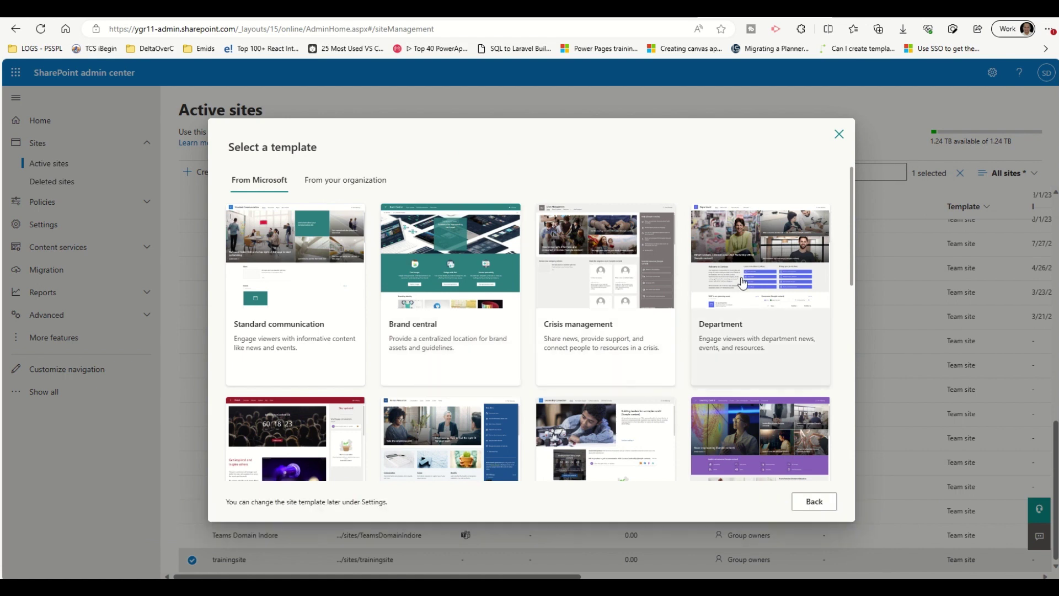
{"action": "left_click_drag", "start_coordinate": [853, 194], "coordinate": [852, 342]}
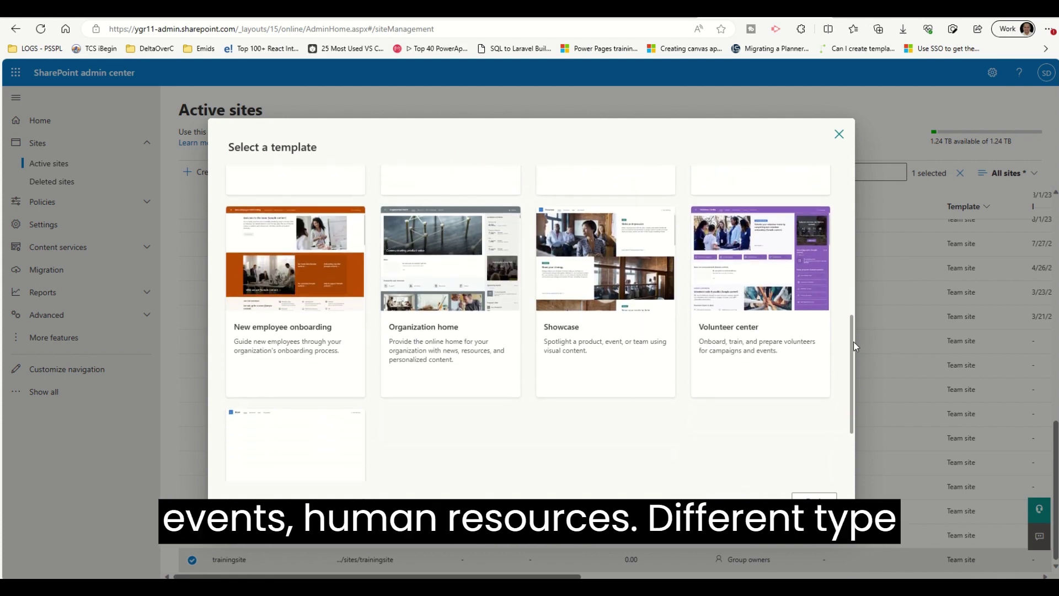
{"action": "left_click", "coordinate": [758, 314]}
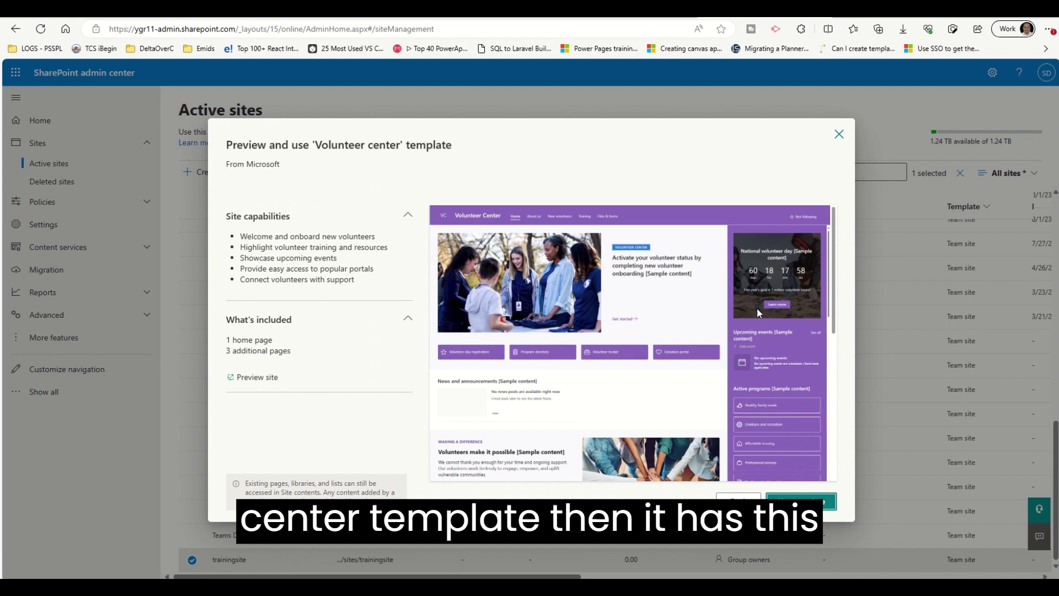
{"action": "scroll", "coordinate": [824, 320], "scroll_direction": "down", "scroll_amount": 3}
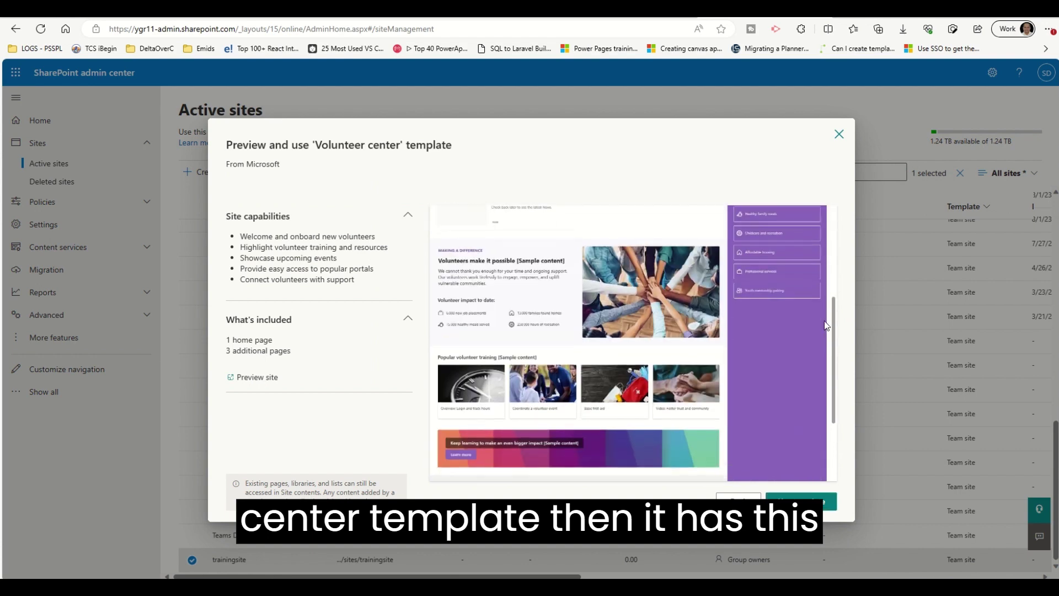
{"action": "scroll", "coordinate": [824, 320], "scroll_direction": "down", "scroll_amount": 2}
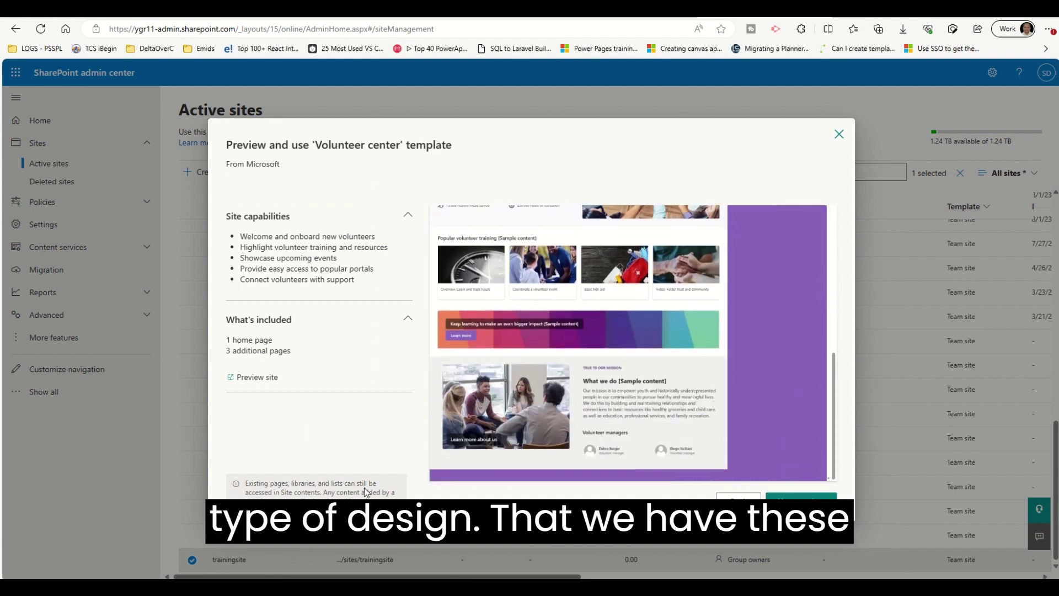
{"action": "left_click", "coordinate": [786, 496]}
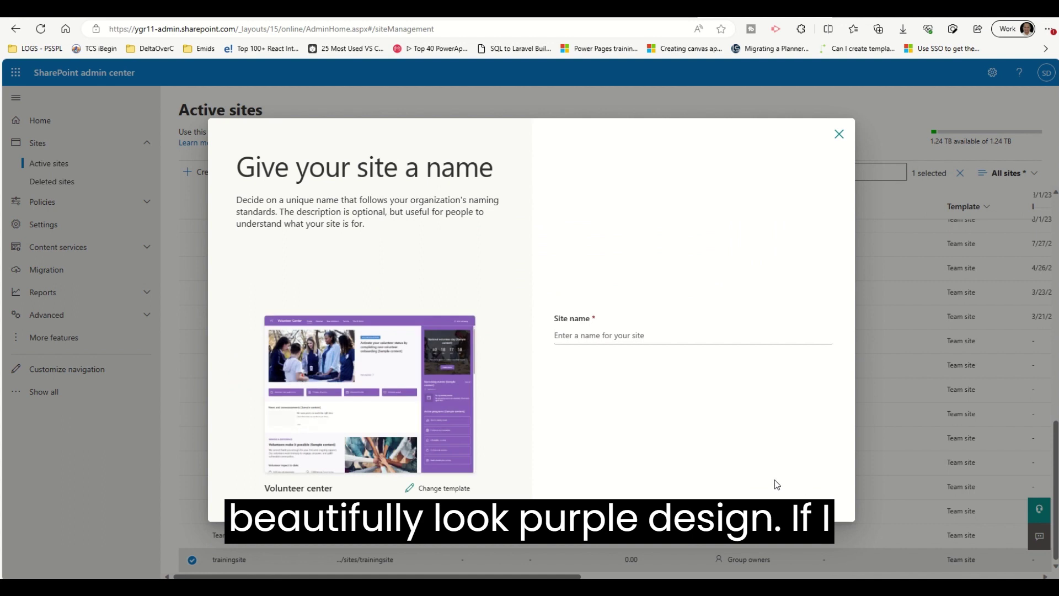
Name the site 'volunteer' at /sites/volunteer, correcting the spelling in name and address.
{"action": "left_click", "coordinate": [606, 335]}
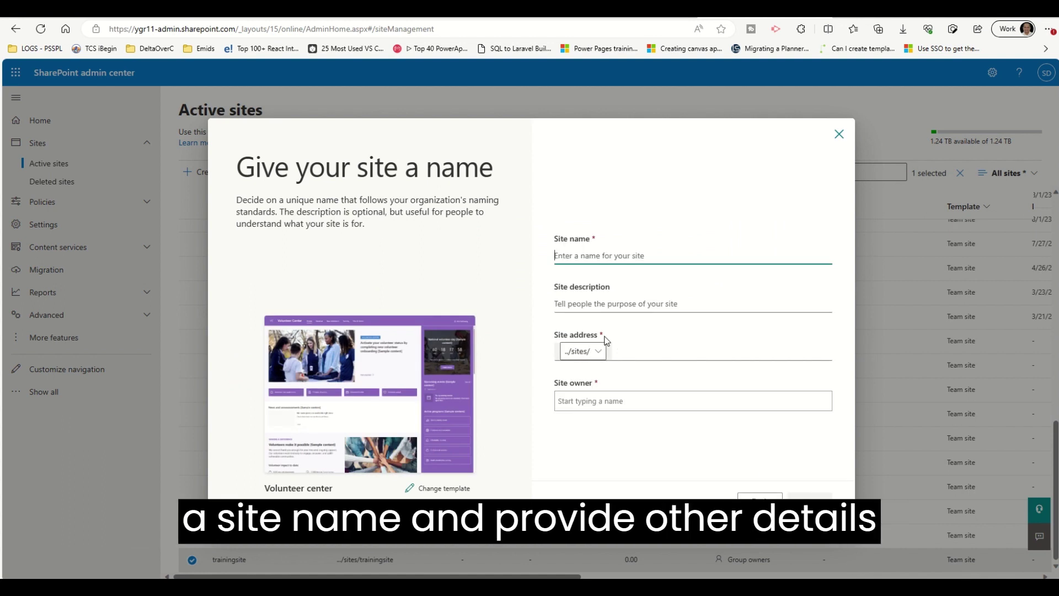
{"action": "type", "text": "volumn"}
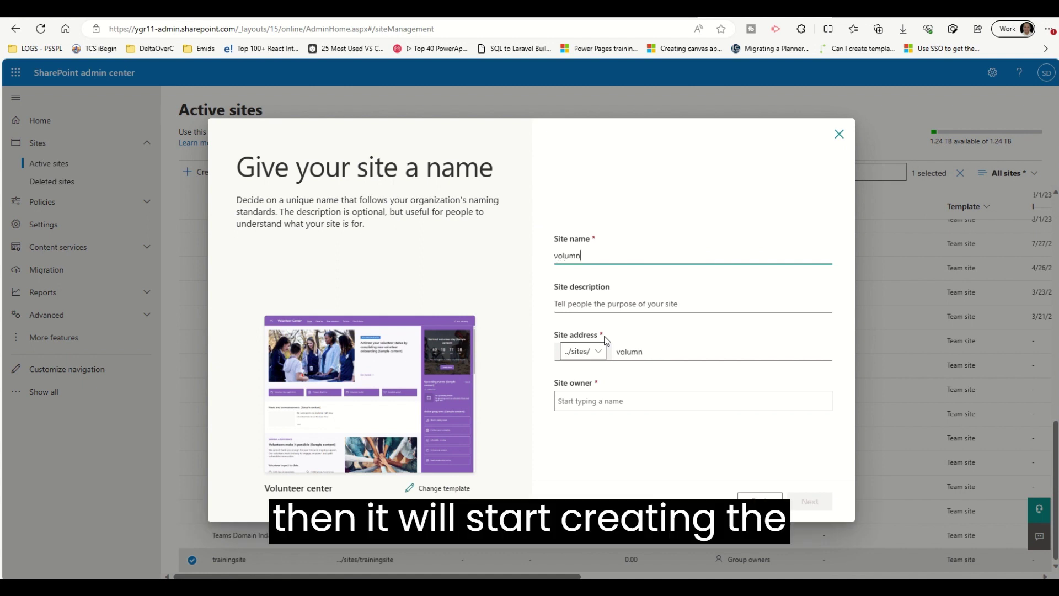
{"action": "left_click", "coordinate": [618, 460]}
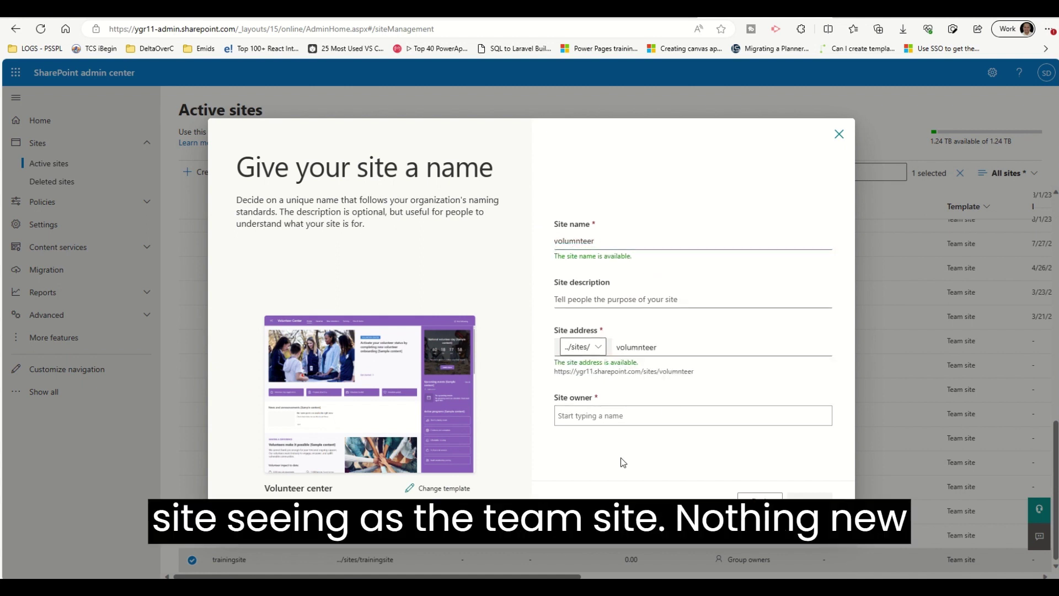
{"action": "left_click", "coordinate": [640, 347]}
{"action": "left_click", "coordinate": [640, 393]}
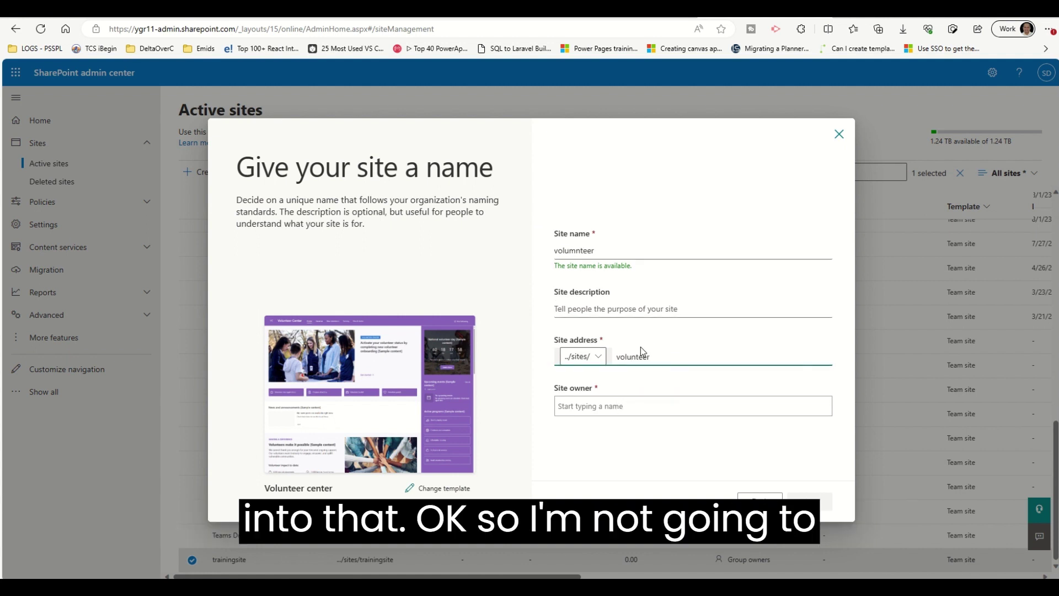
{"action": "left_click", "coordinate": [576, 240]}
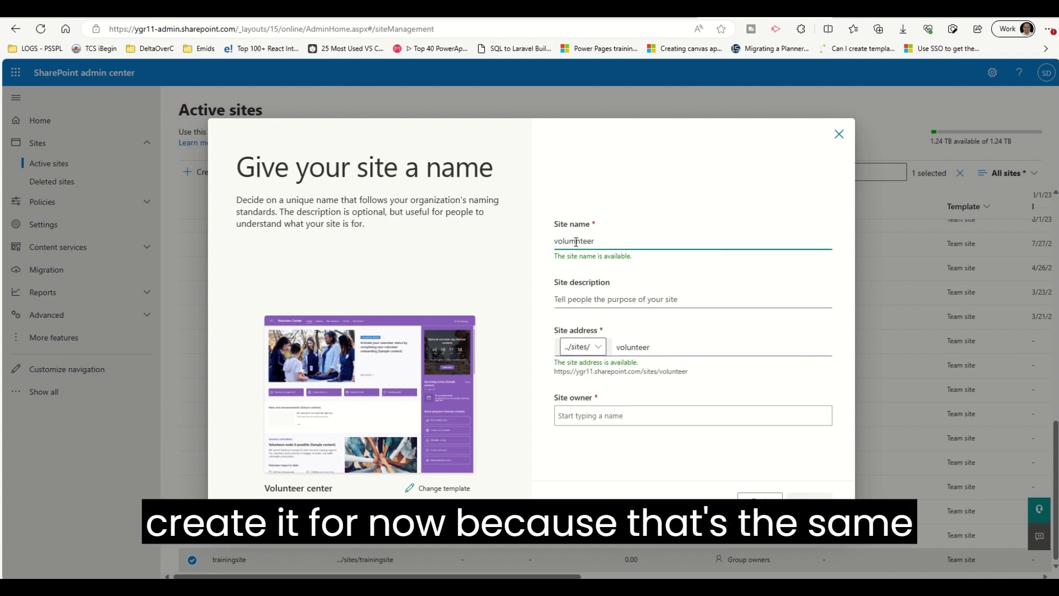
{"action": "key", "text": "BackSpace"}
{"action": "left_click", "coordinate": [590, 429]}
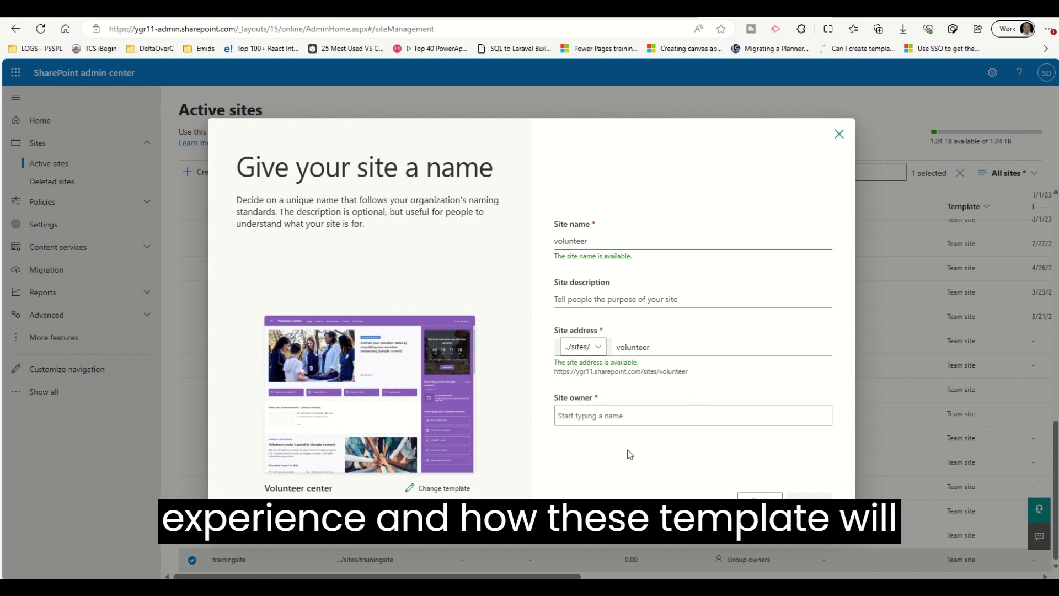
Choose a site owner from the people suggestions and continue to the language and options step.
{"action": "left_click", "coordinate": [628, 415]}
{"action": "type", "text": "sigar"}
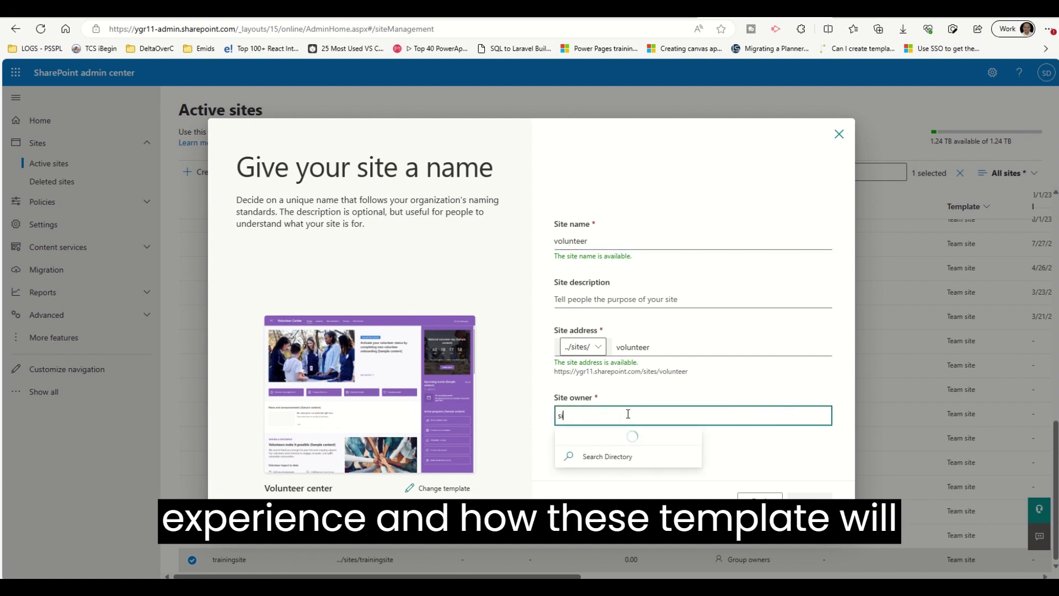
{"action": "left_click", "coordinate": [616, 446]}
{"action": "left_click", "coordinate": [809, 500]}
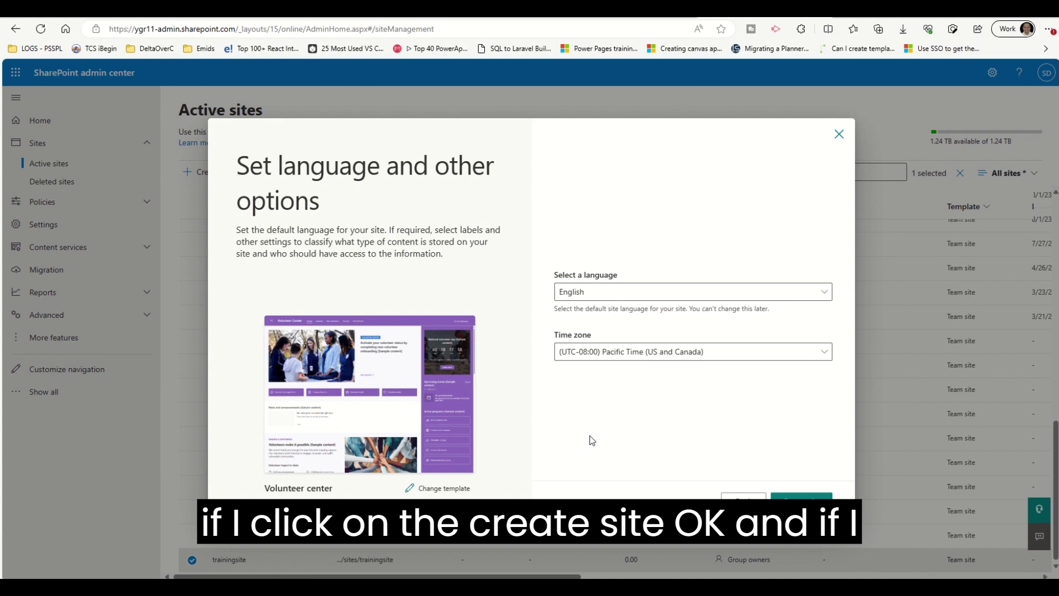
Try the Brand central template with test name 'adfadf', then reopen the template gallery.
{"action": "left_click", "coordinate": [443, 489]}
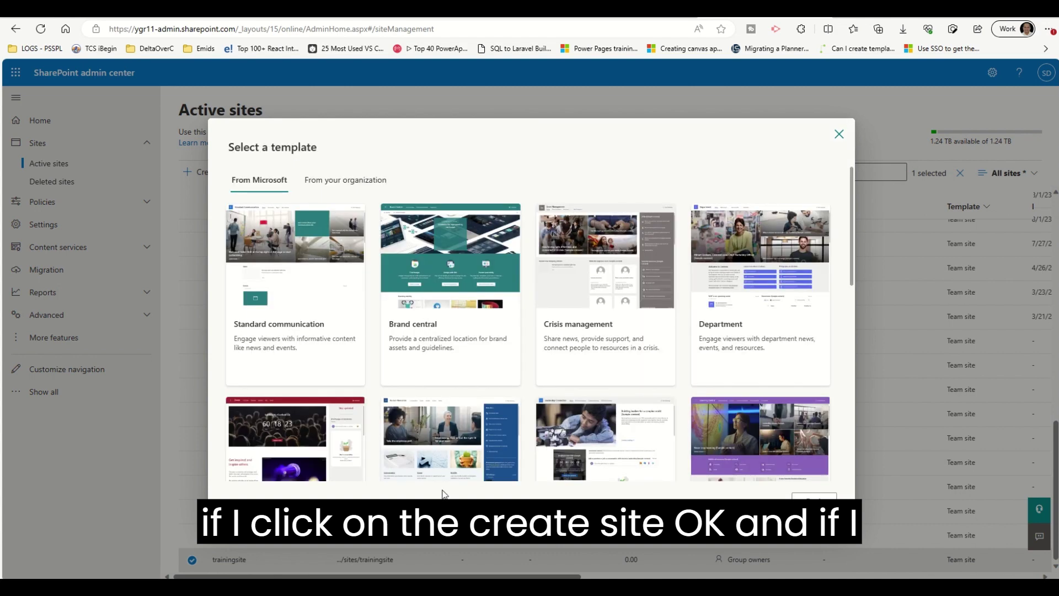
{"action": "left_click", "coordinate": [471, 273]}
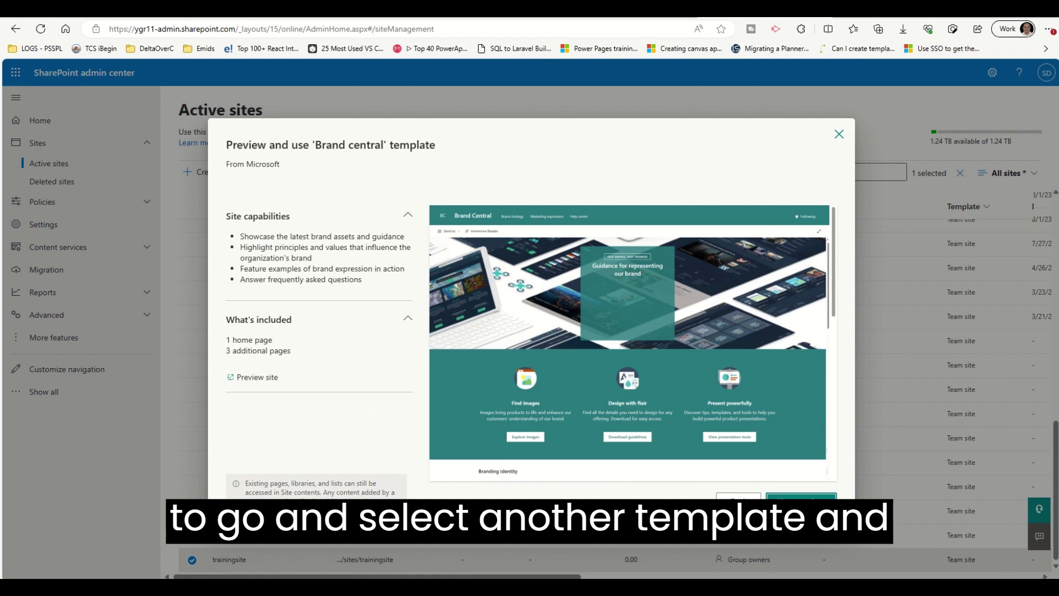
{"action": "left_click", "coordinate": [772, 499]}
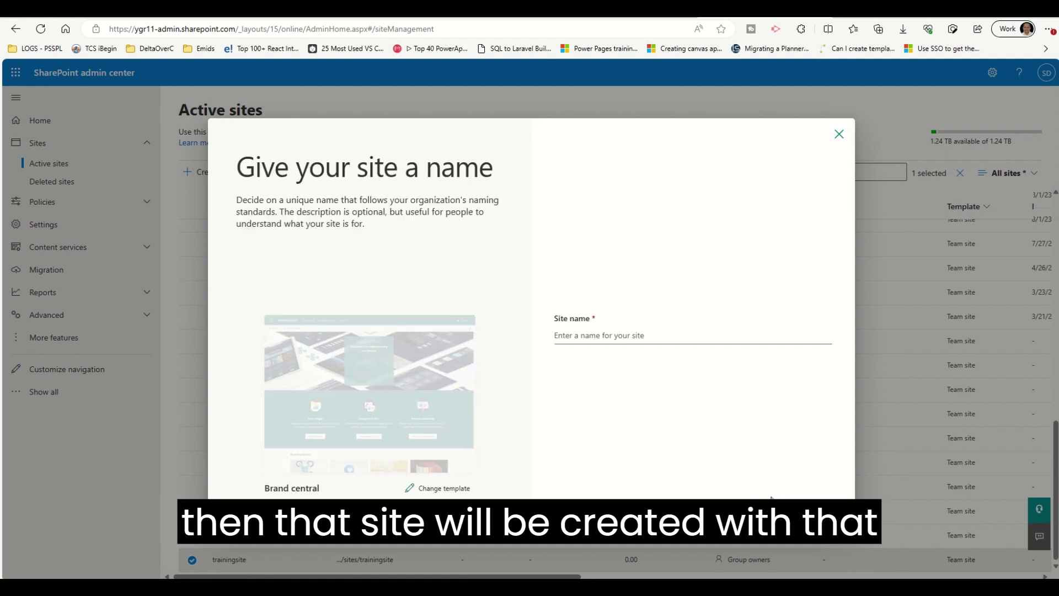
{"action": "left_click", "coordinate": [621, 340]}
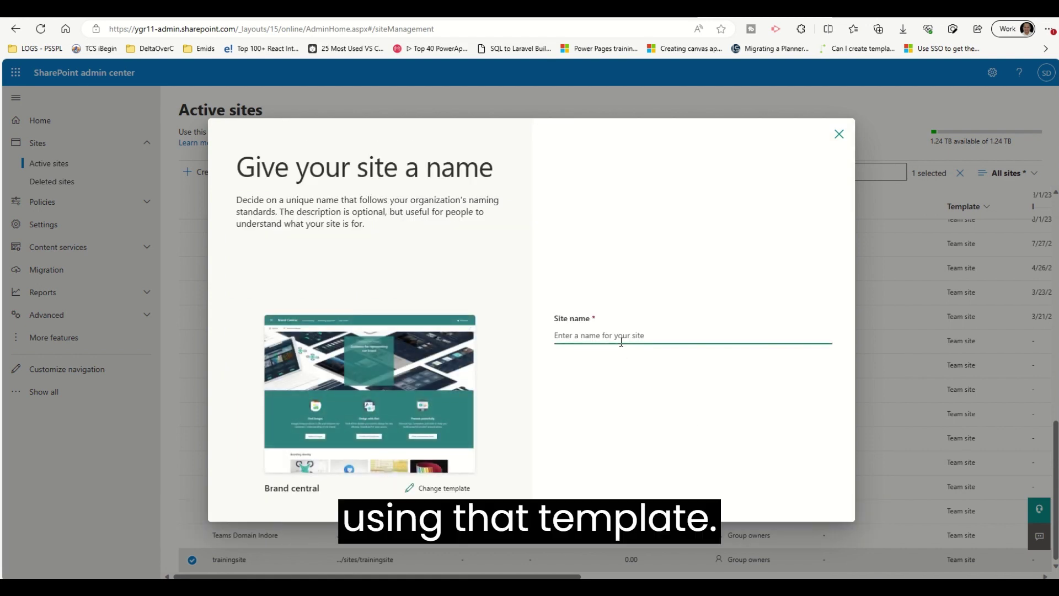
{"action": "type", "text": "adfadf"}
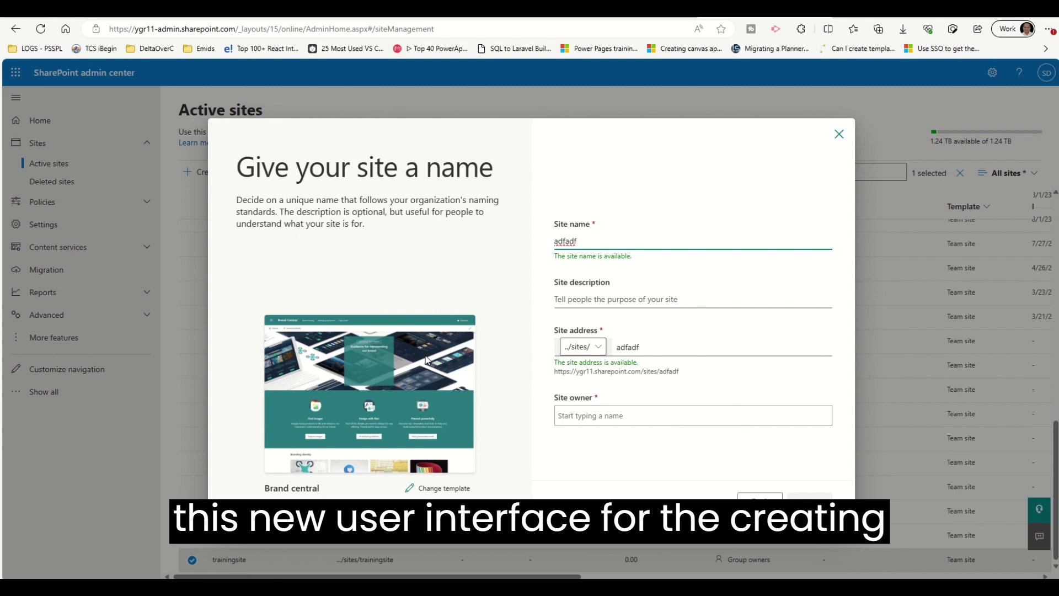
{"action": "left_click", "coordinate": [438, 488]}
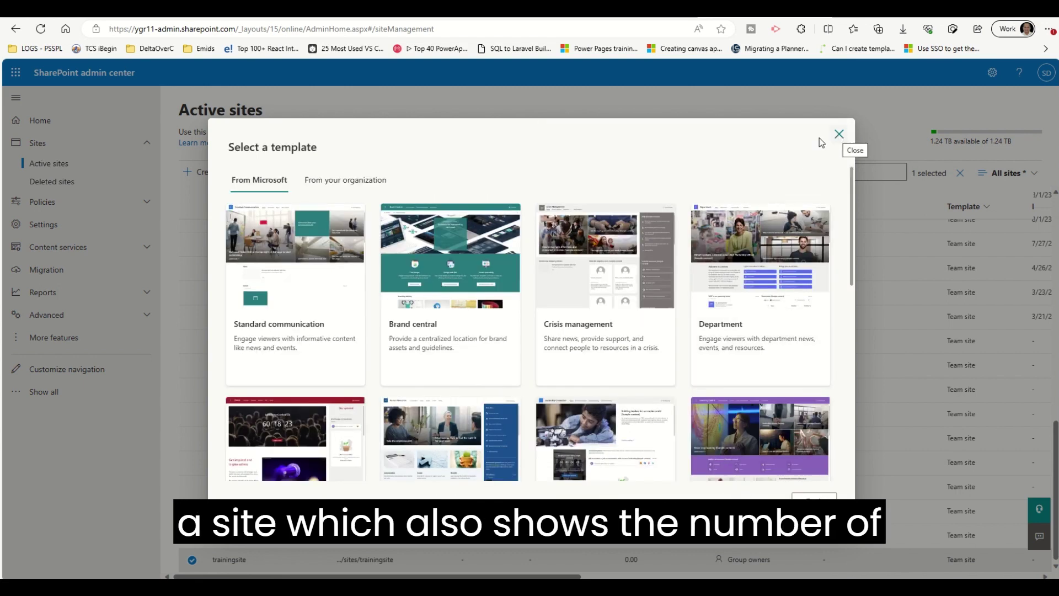
Check the From your organization templates, which show none exist, then go back to site types.
{"action": "left_click", "coordinate": [379, 189]}
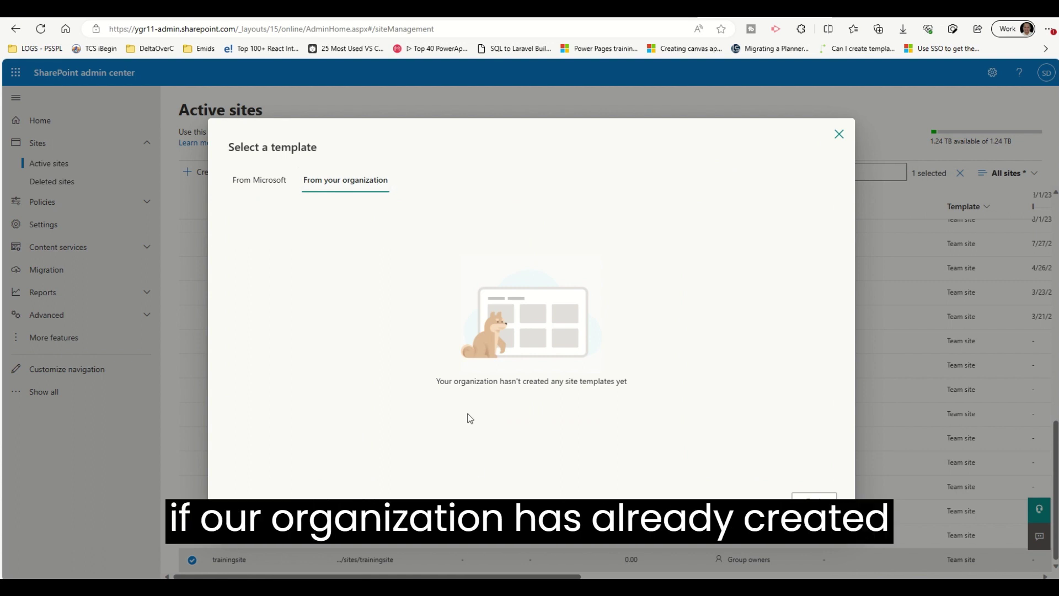
{"action": "left_click_drag", "start_coordinate": [438, 380], "coordinate": [532, 381]}
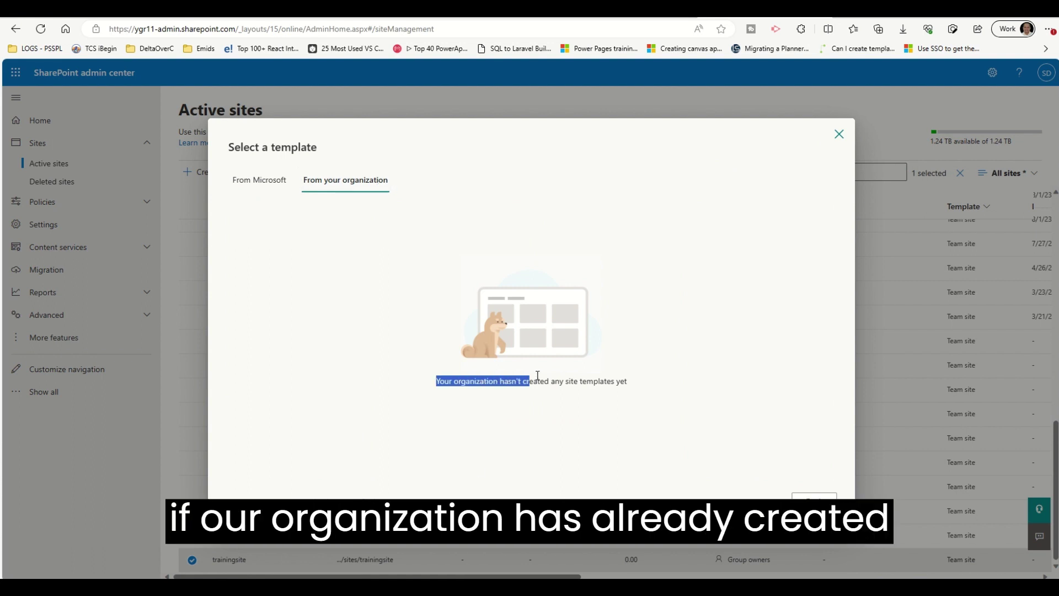
{"action": "triple_click", "coordinate": [626, 382]}
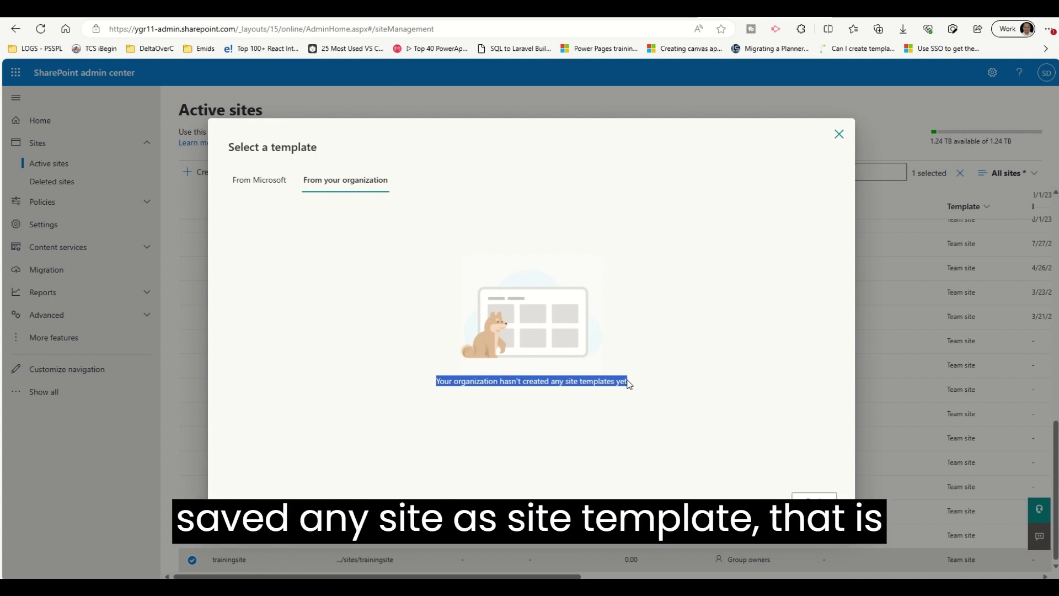
{"action": "left_click", "coordinate": [806, 494]}
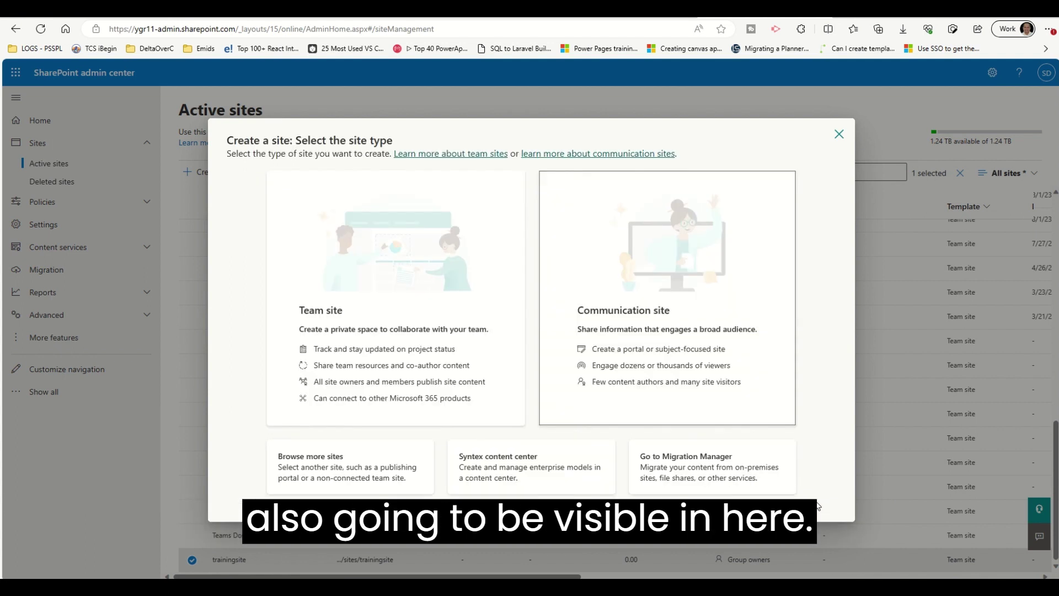
Under Browse more sites, pick the Team site template in Other options, close the panel, and restart creation.
{"action": "left_click", "coordinate": [345, 476]}
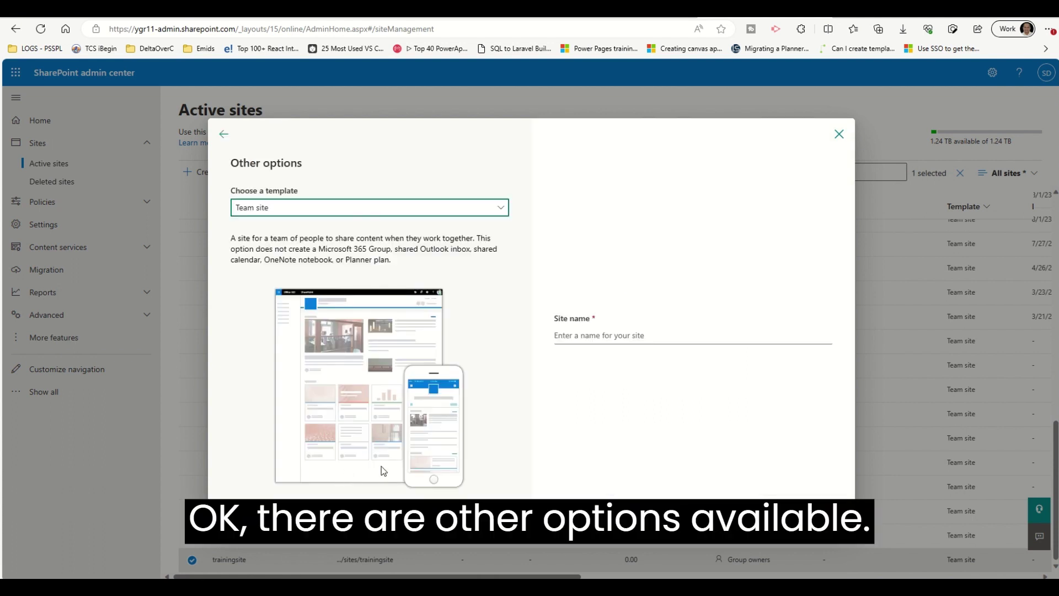
{"action": "left_click", "coordinate": [501, 209]}
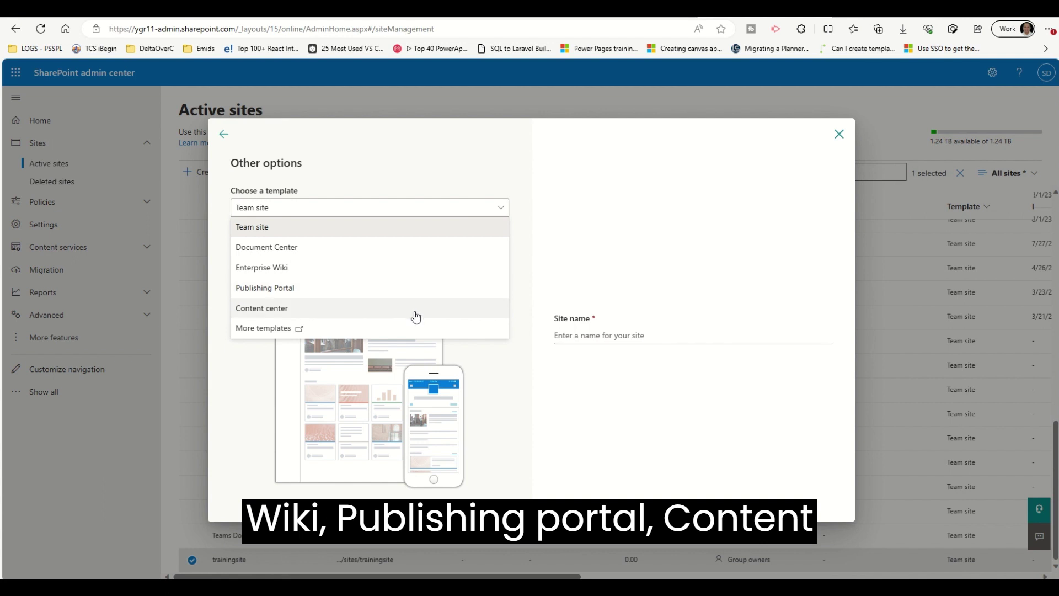
{"action": "left_click", "coordinate": [392, 329]}
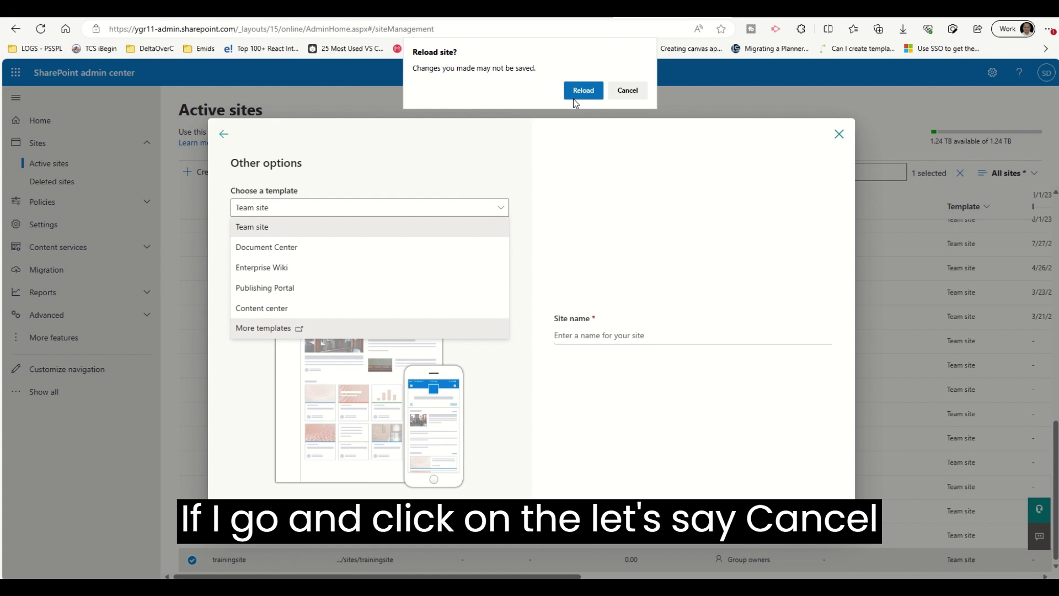
{"action": "left_click", "coordinate": [628, 90]}
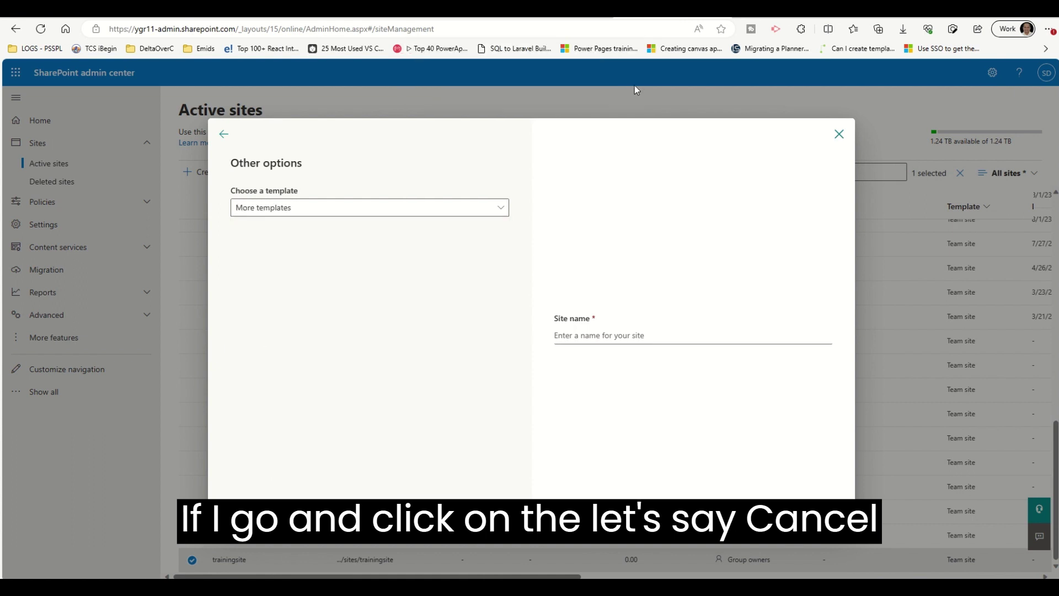
{"action": "left_click", "coordinate": [402, 215]}
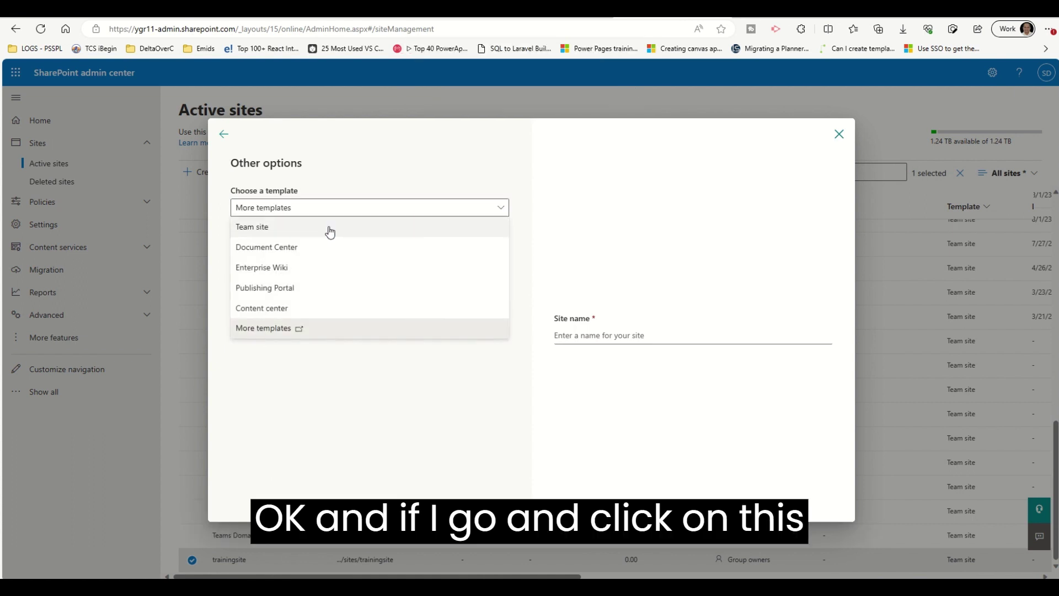
{"action": "left_click", "coordinate": [304, 231]}
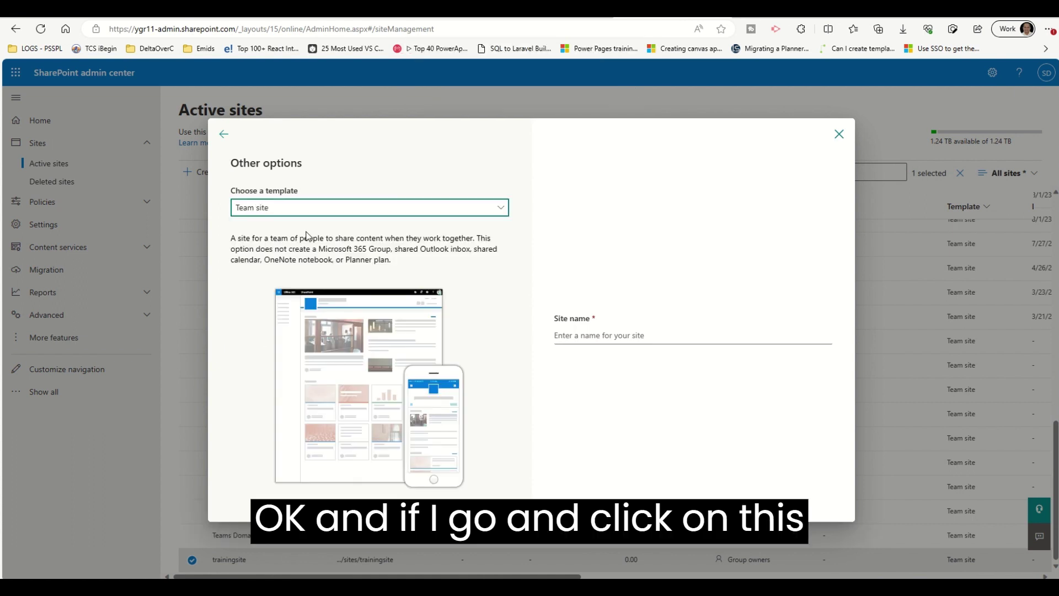
{"action": "left_click", "coordinate": [839, 133]}
{"action": "left_click", "coordinate": [208, 173]}
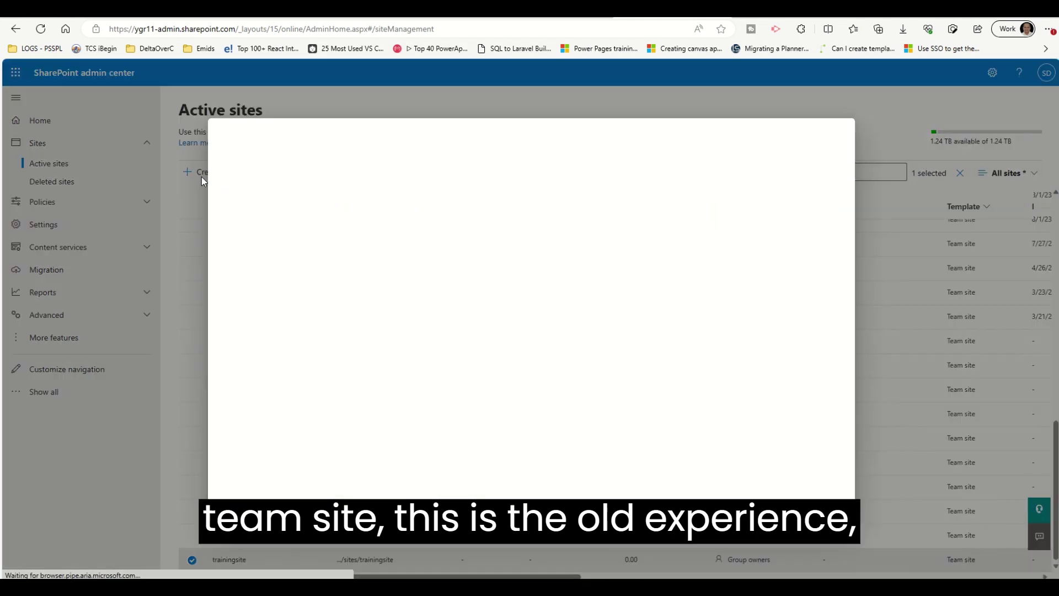
Preview the Syntex Content center template, keeping Content center and entering test name 'agsfdfdf'.
{"action": "left_click", "coordinate": [513, 457]}
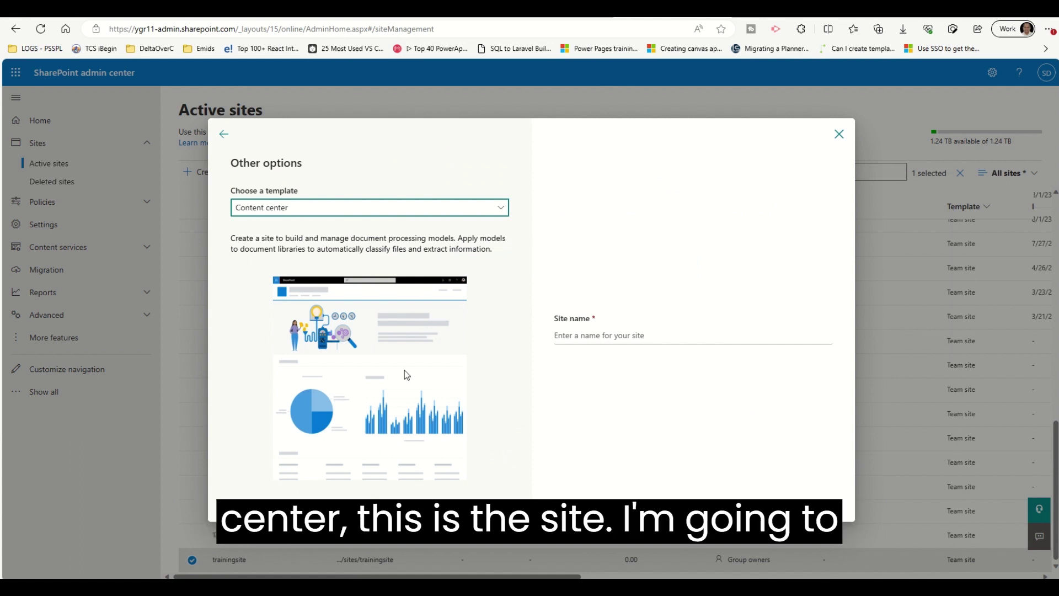
{"action": "left_click", "coordinate": [256, 213]}
{"action": "left_click", "coordinate": [254, 213]}
{"action": "left_click_drag", "start_coordinate": [231, 238], "coordinate": [499, 252]}
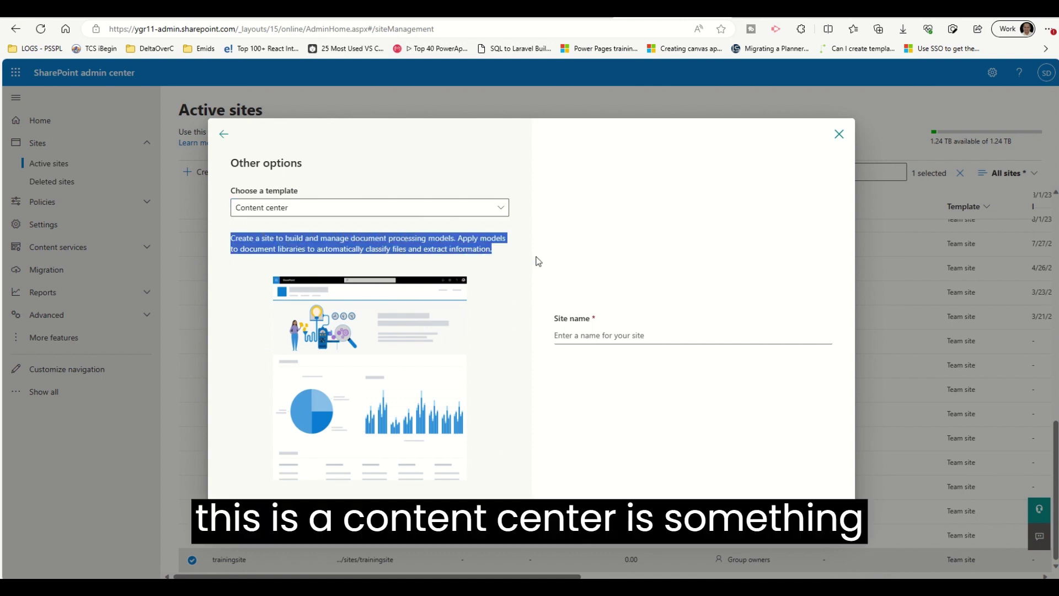
{"action": "left_click", "coordinate": [557, 328]}
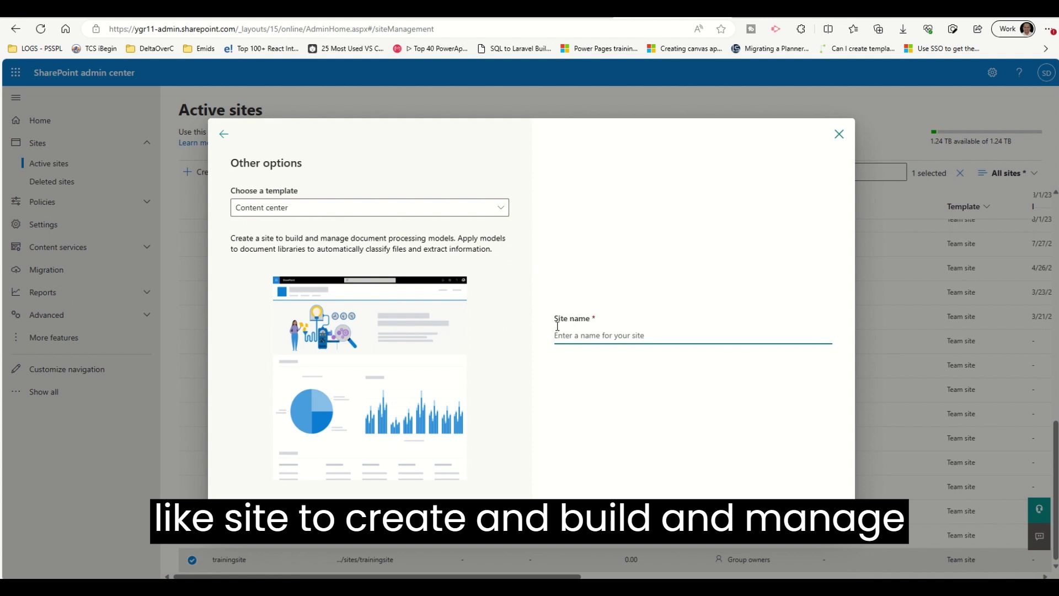
{"action": "type", "text": "agsfdfdf"}
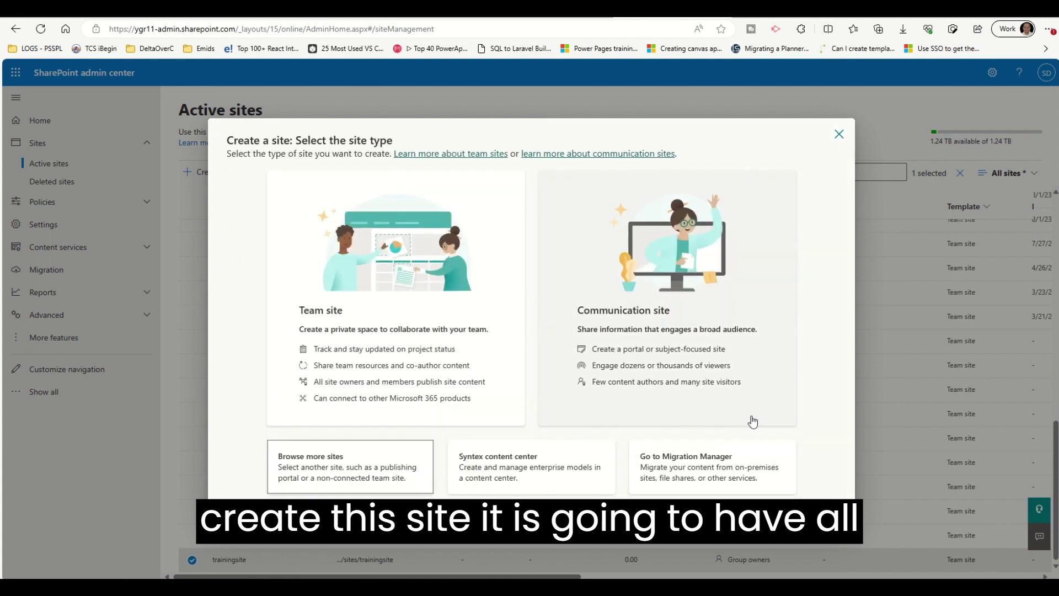
Open Migration Manager and review the File shares, Box, Stream and Google Workspace source descriptions.
{"action": "left_click", "coordinate": [706, 471]}
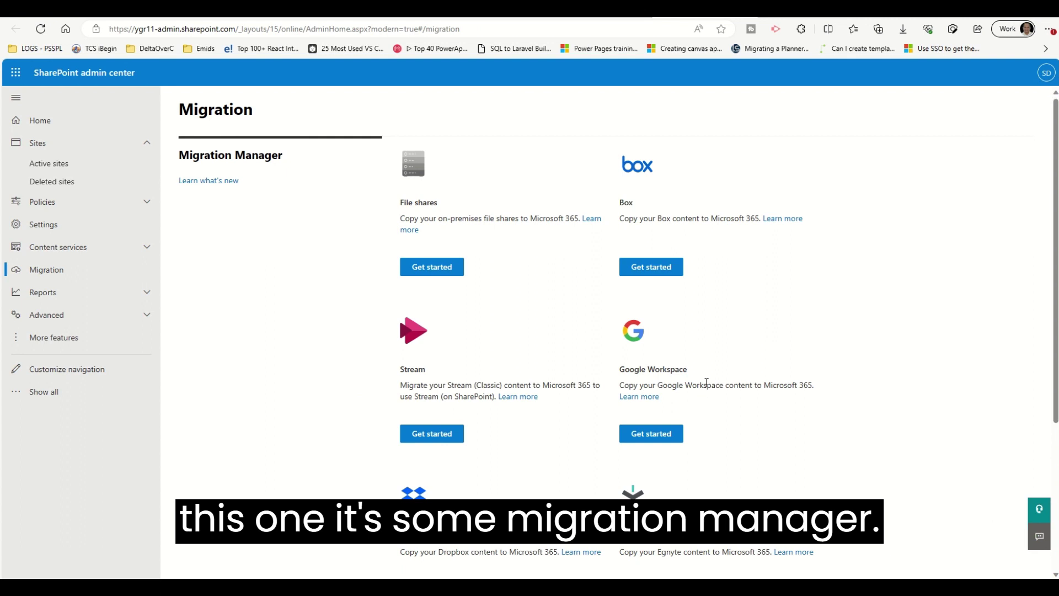
{"action": "left_click_drag", "start_coordinate": [178, 155], "coordinate": [290, 162]}
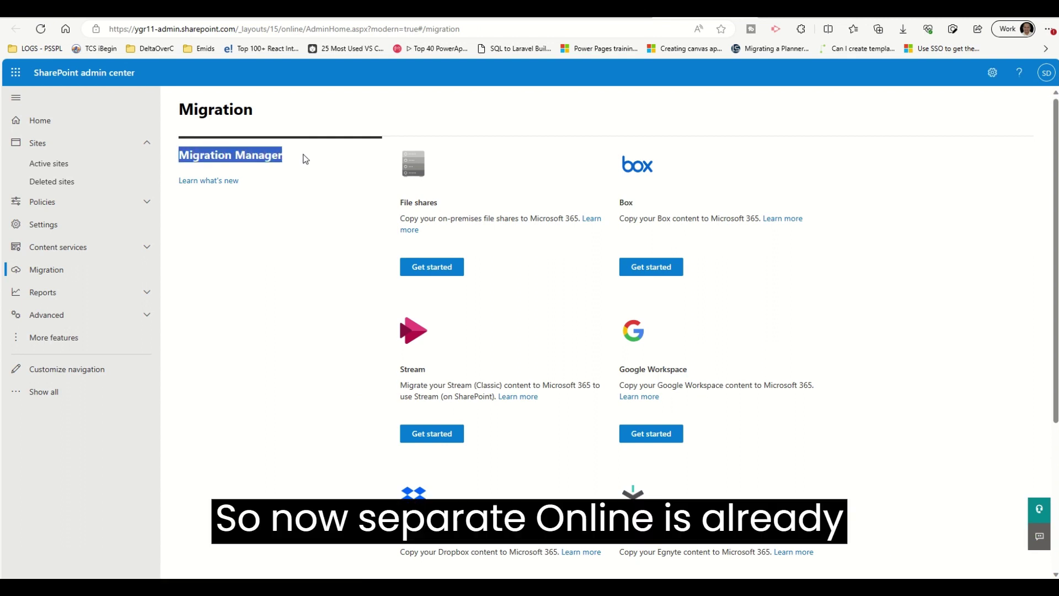
{"action": "left_click_drag", "start_coordinate": [401, 220], "coordinate": [576, 220]}
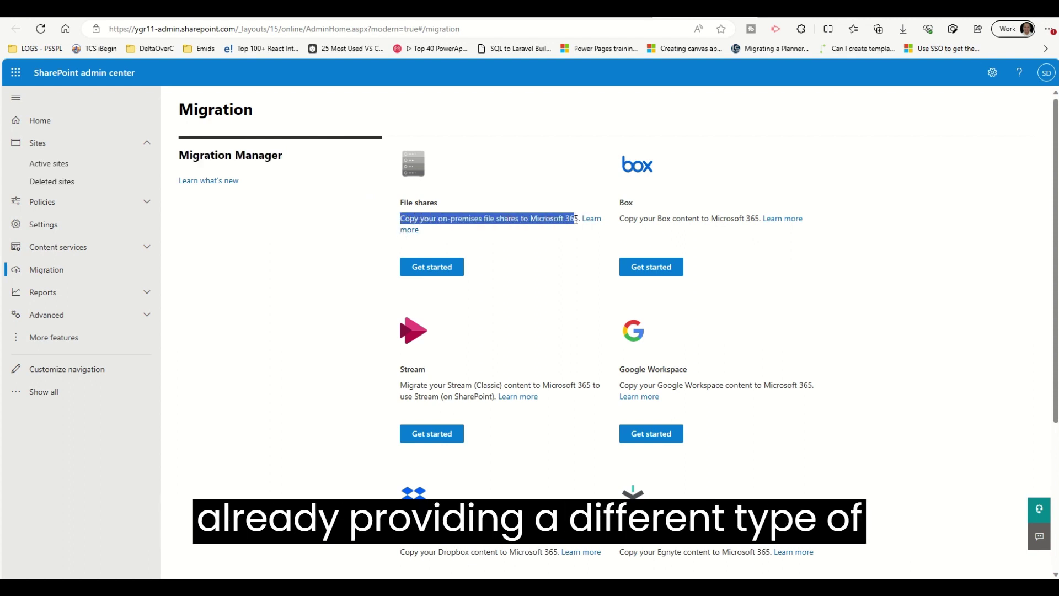
{"action": "left_click_drag", "start_coordinate": [624, 218], "coordinate": [755, 214]}
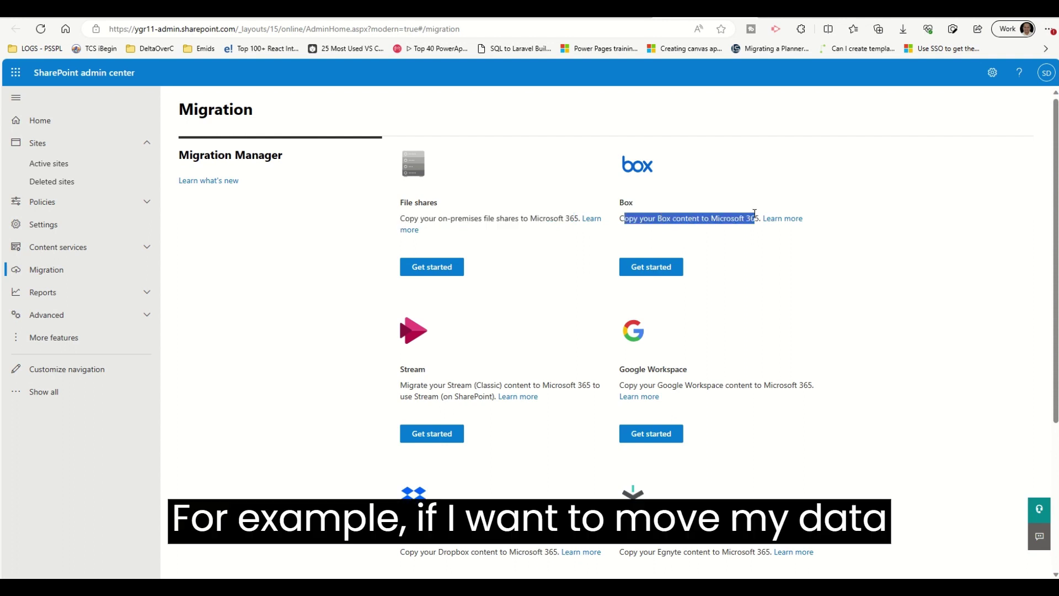
{"action": "left_click_drag", "start_coordinate": [401, 385], "coordinate": [454, 398]}
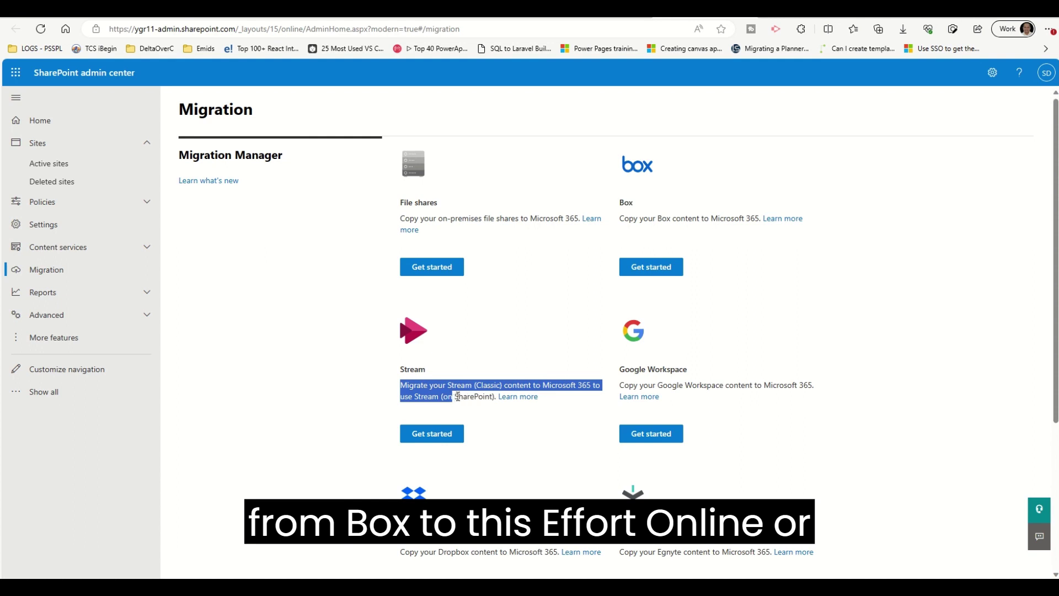
{"action": "left_click_drag", "start_coordinate": [620, 385], "coordinate": [813, 385]}
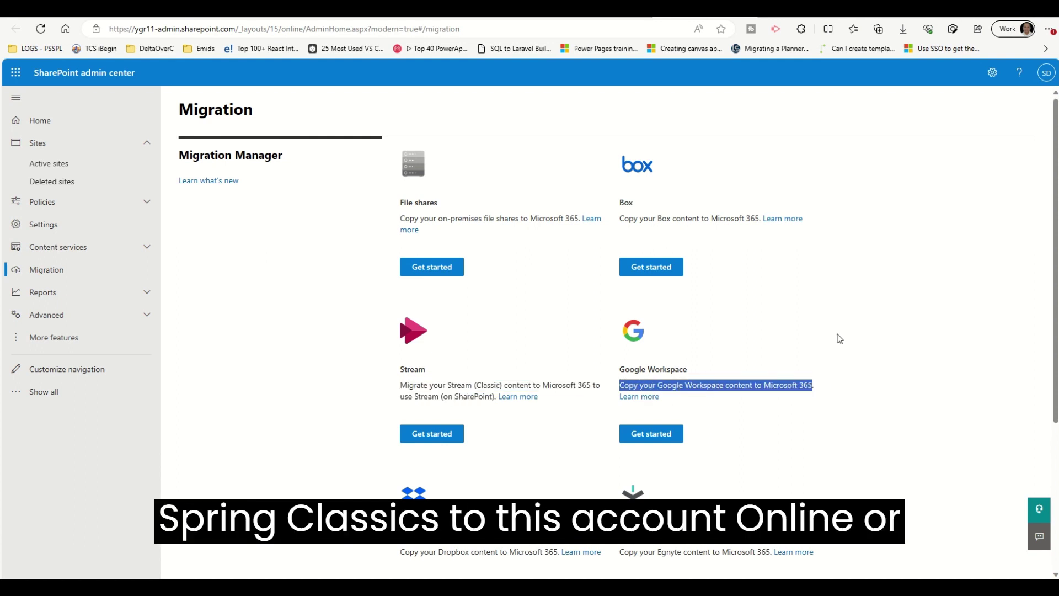
{"action": "scroll", "coordinate": [839, 326], "scroll_direction": "down", "scroll_amount": 4}
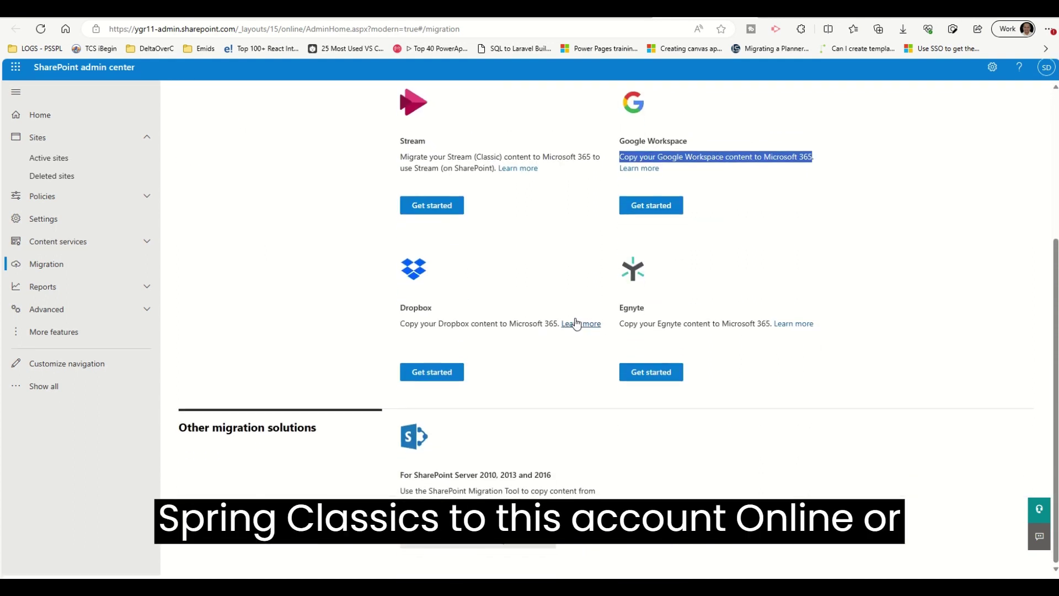
{"action": "left_click_drag", "start_coordinate": [409, 329], "coordinate": [490, 330]}
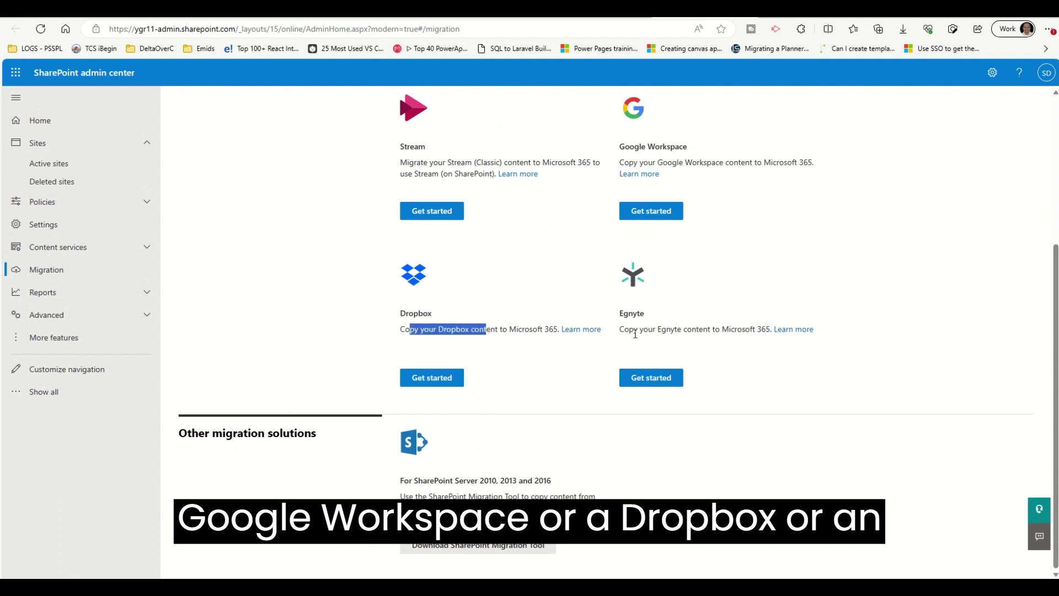
{"action": "left_click_drag", "start_coordinate": [635, 331], "coordinate": [727, 333]}
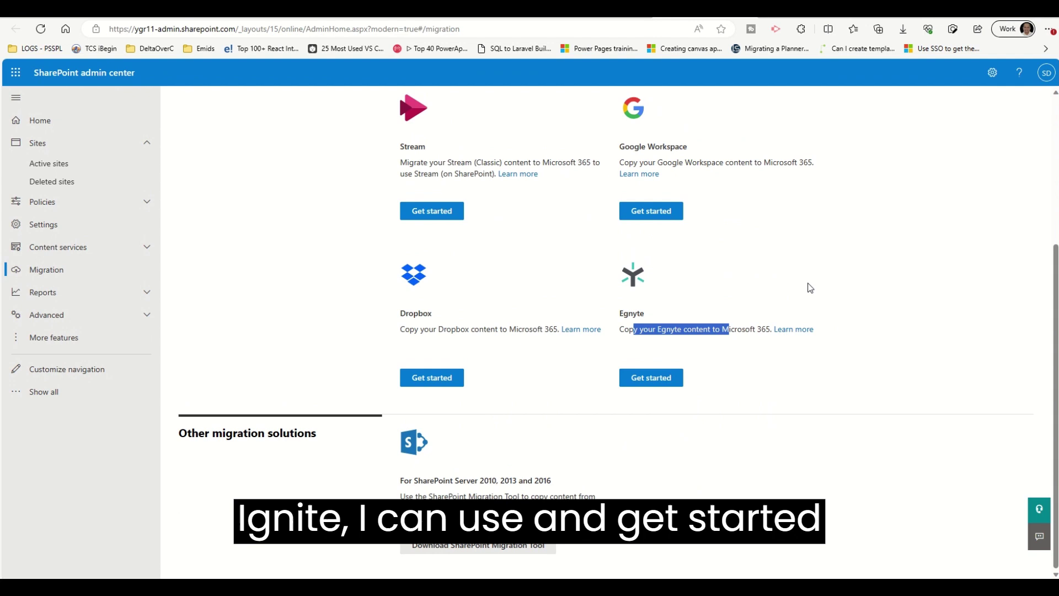
{"action": "left_click_drag", "start_coordinate": [180, 434], "coordinate": [331, 440]}
{"action": "left_click_drag", "start_coordinate": [405, 481], "coordinate": [606, 496]}
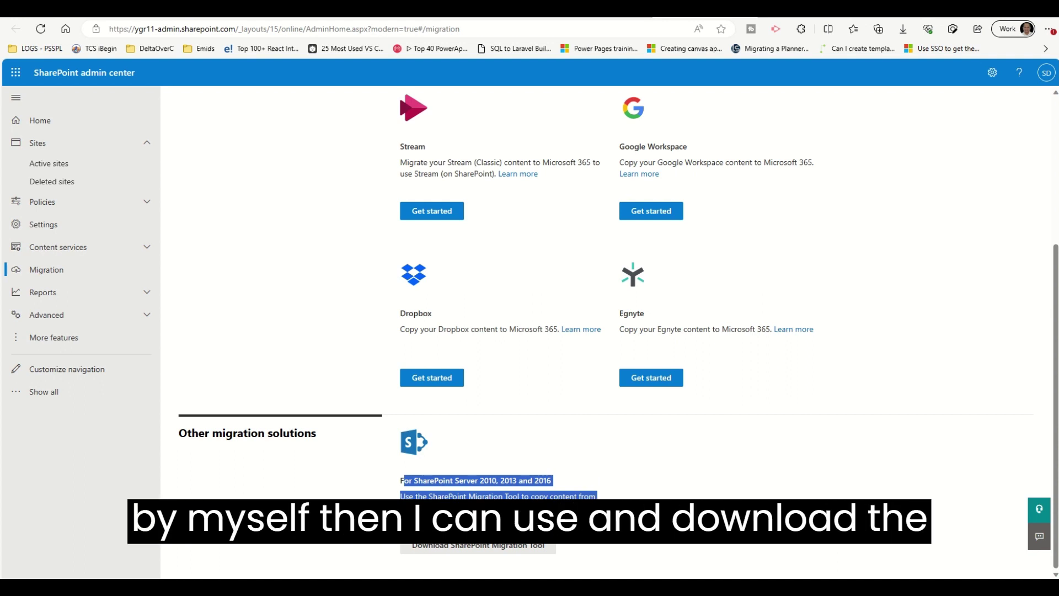
{"action": "left_click", "coordinate": [493, 496]}
{"action": "left_click_drag", "start_coordinate": [436, 495], "coordinate": [450, 495]}
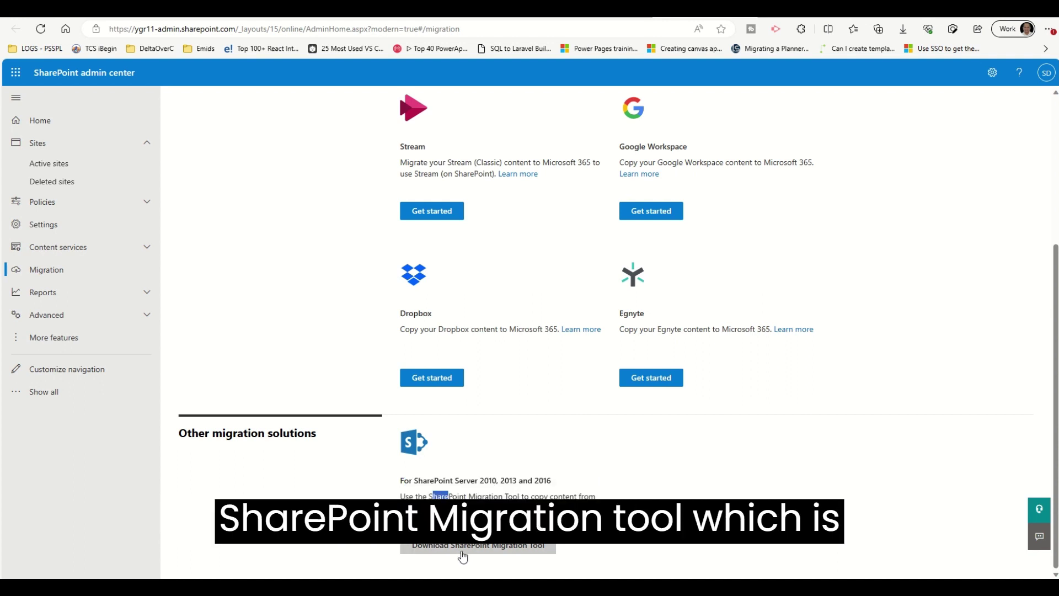
{"action": "left_click", "coordinate": [707, 481]}
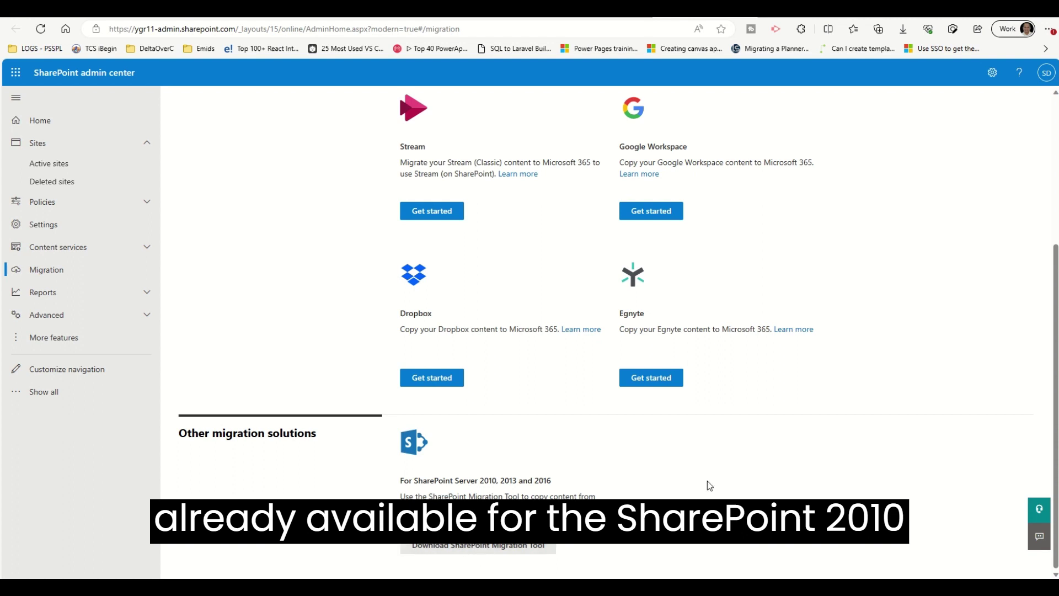